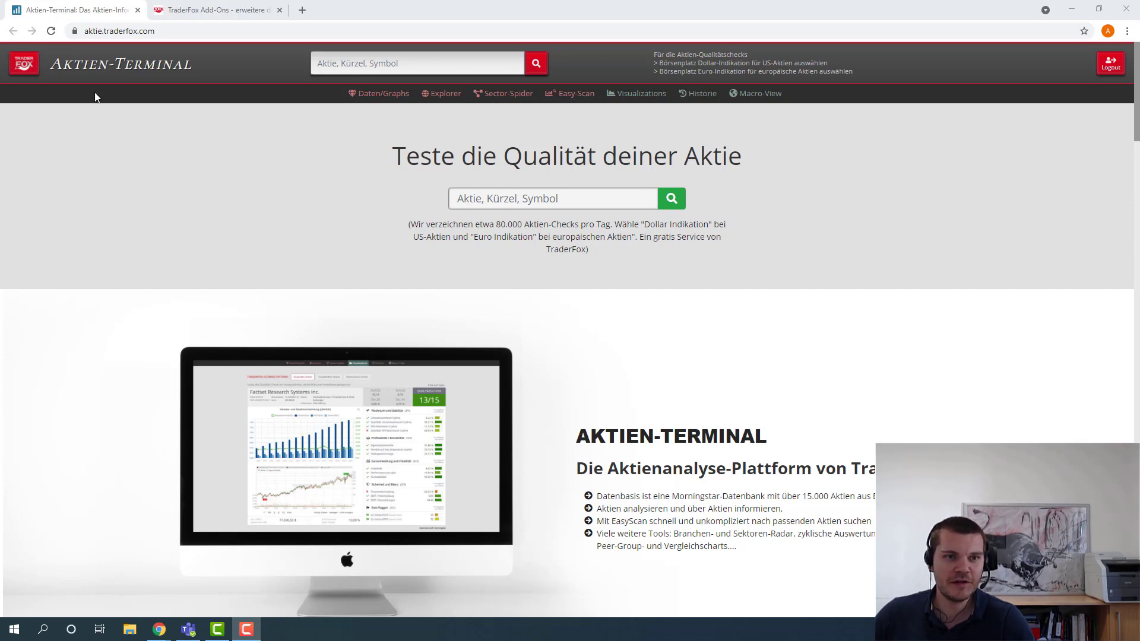
- Open the Portfolio-Builder from the TraderFox tools and create a new, empty portfolio
left_click(36, 63)
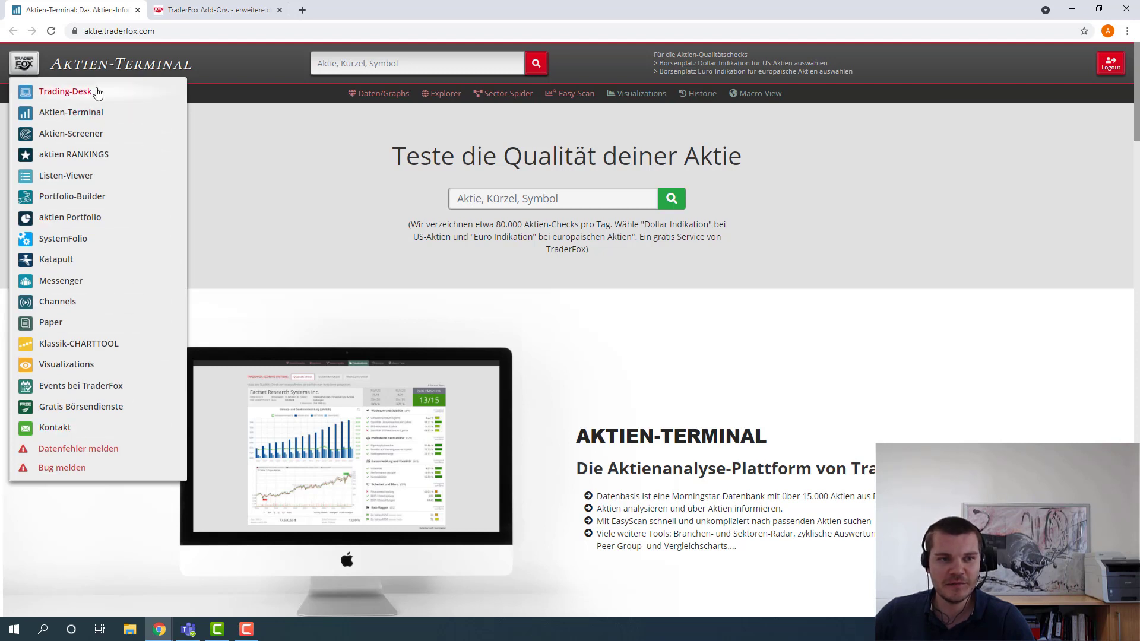
left_click(68, 200)
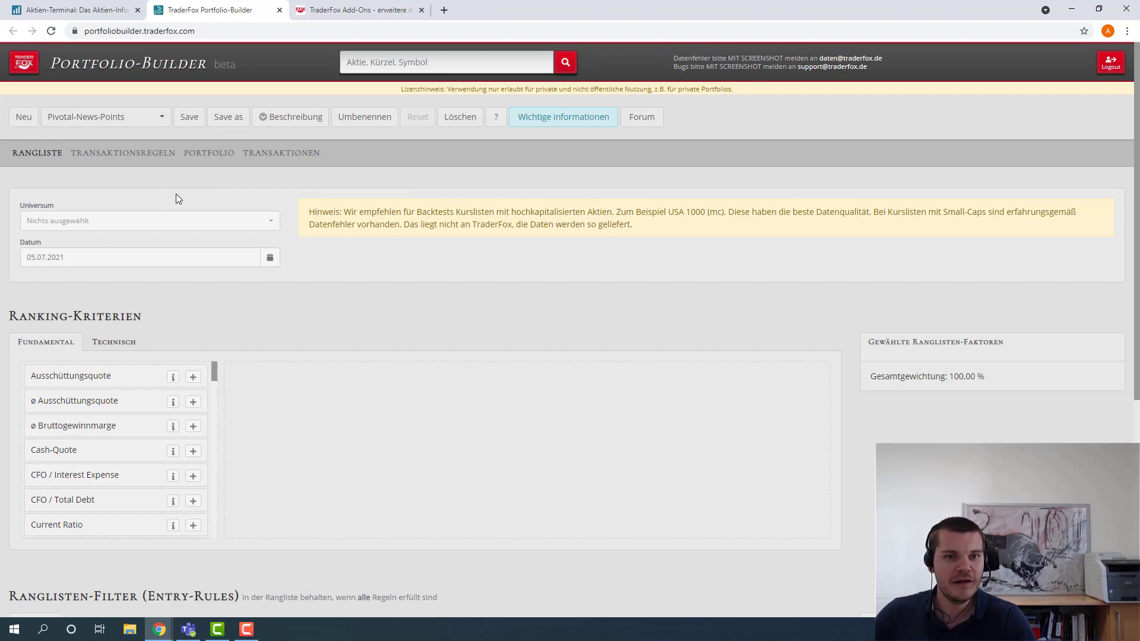
left_click(26, 119)
left_click(562, 409)
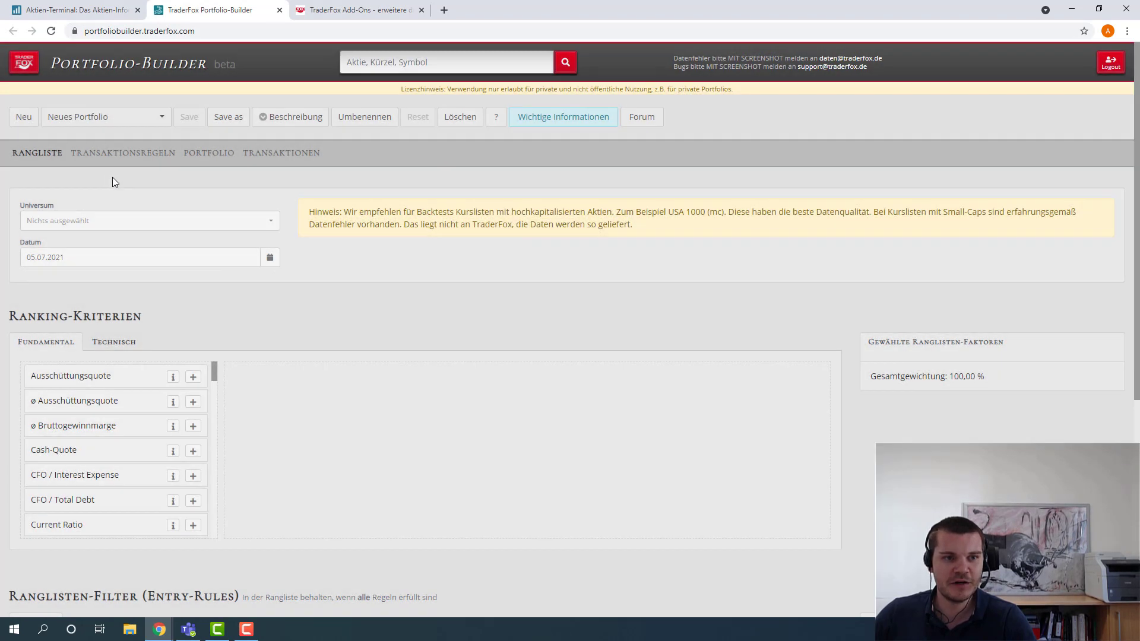
- Set the portfolio's universe to USA 2000 (v) and the ranking date to 06.07.2021
left_click(135, 226)
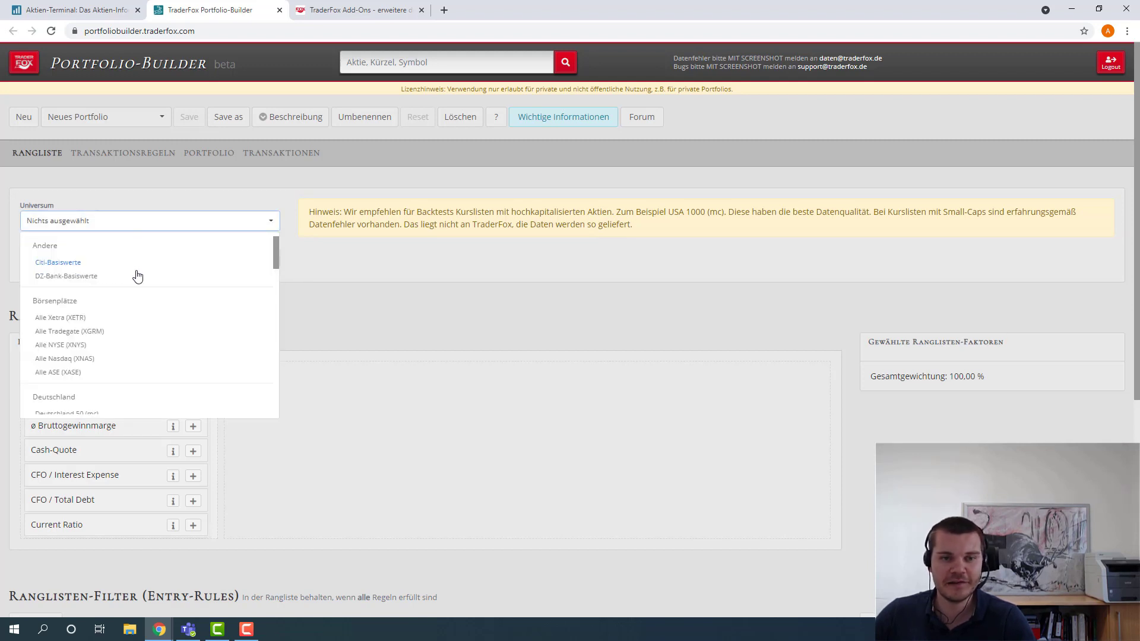
scroll(136, 277, "down", 2)
scroll(137, 279, "down", 10)
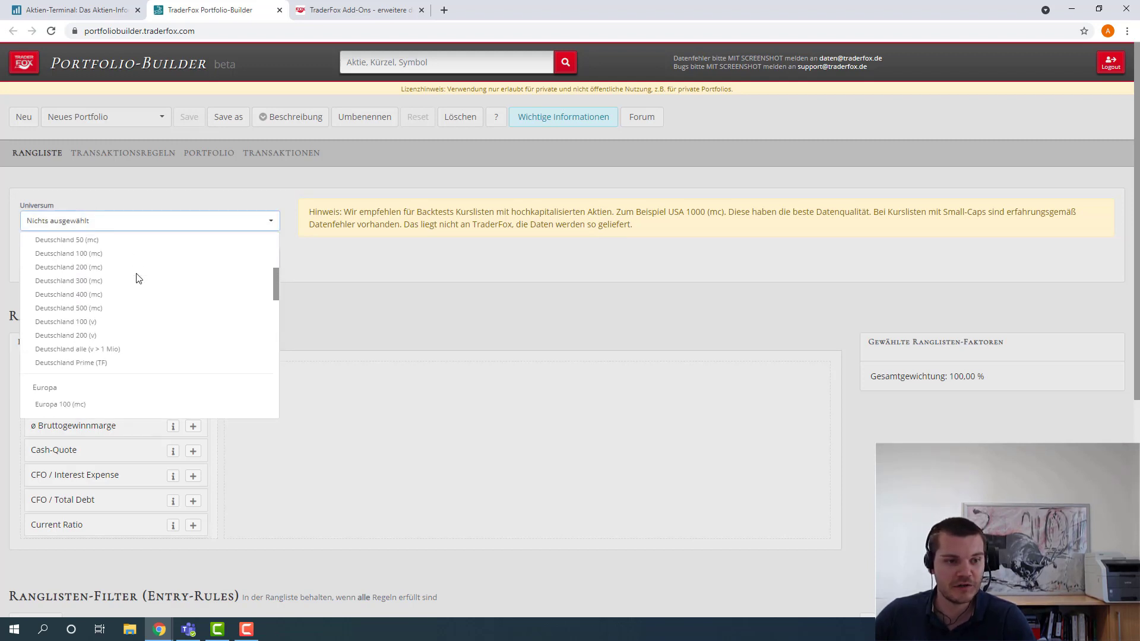
scroll(137, 284, "down", 4)
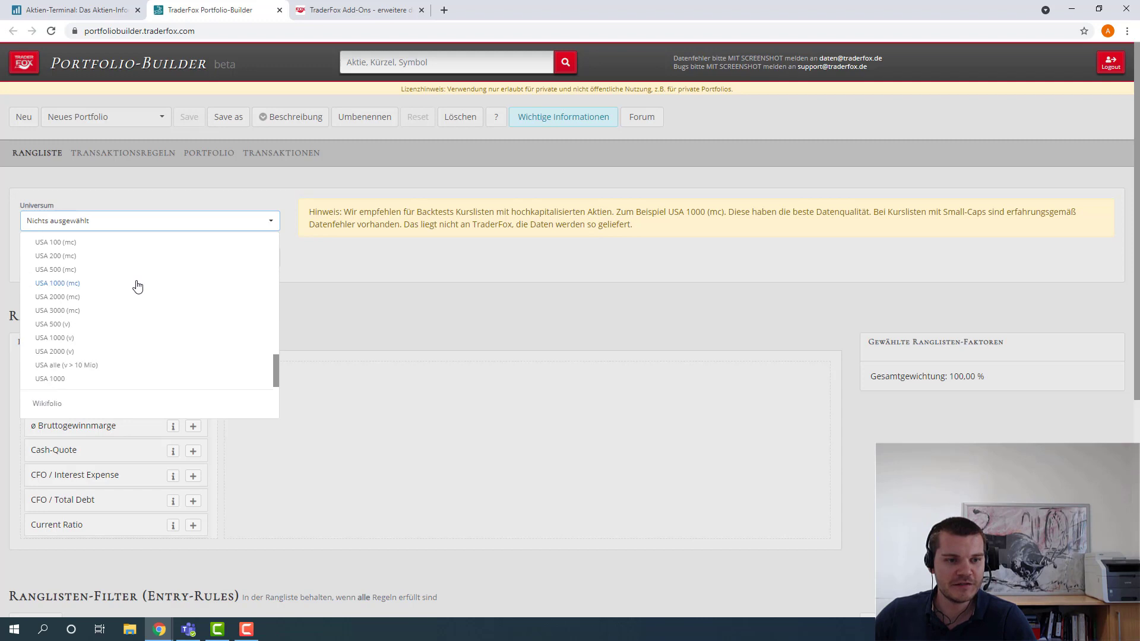
left_click(74, 354)
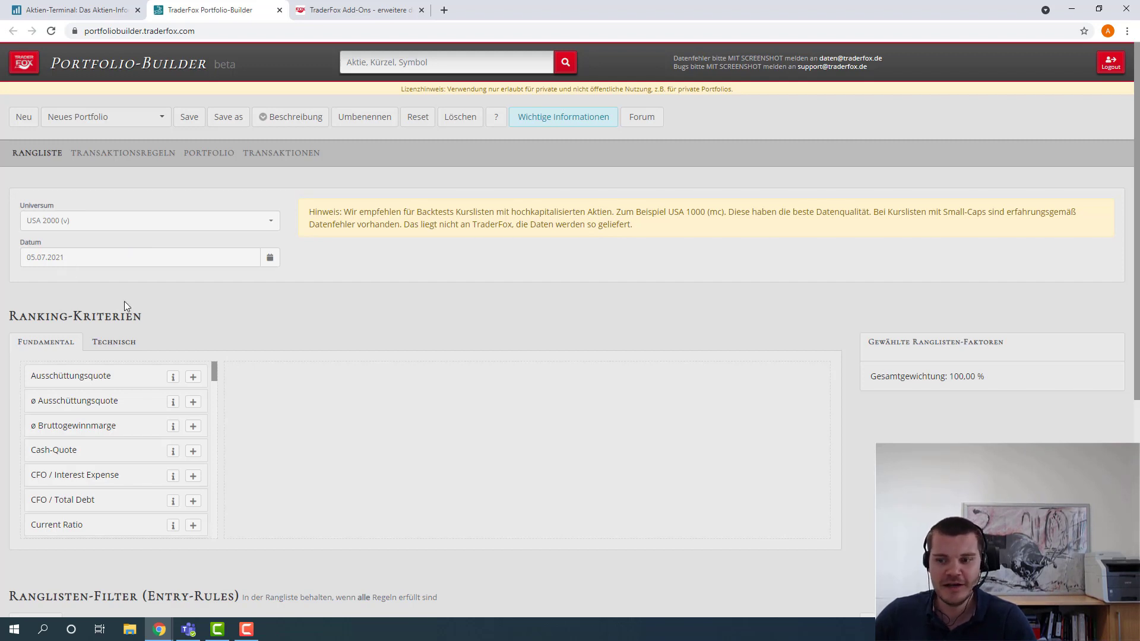
scroll(267, 285, "down", 1)
left_click(255, 252)
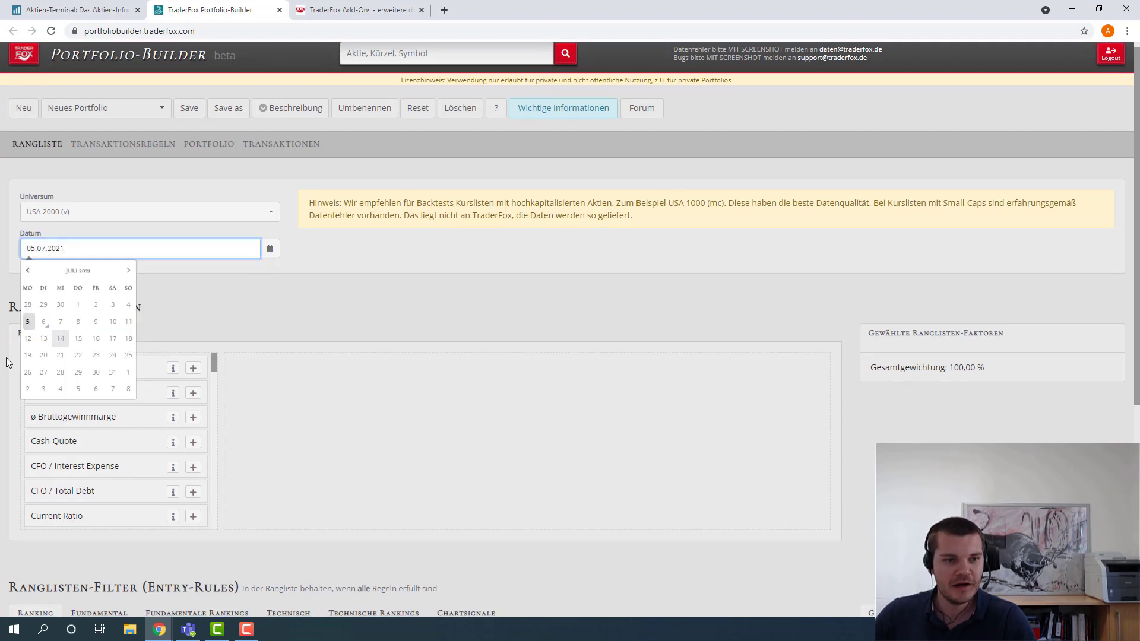
left_click(44, 325)
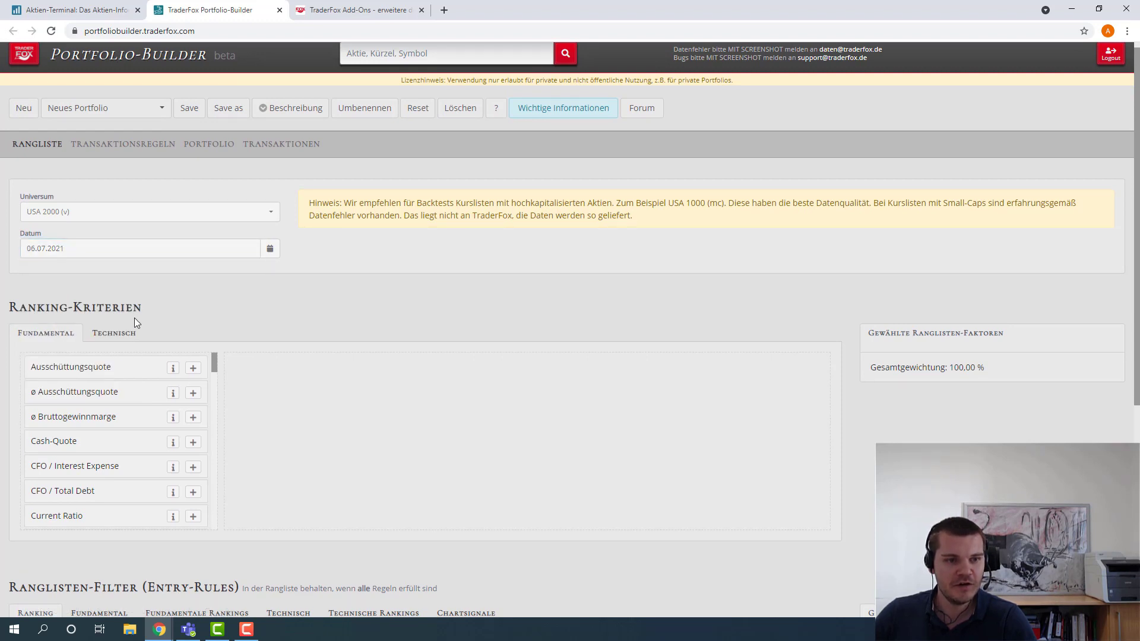
- Add the fundamental ranking criteria EPS-Wachstum (TTM) and EPS-Wachstum Quartal (ggü. Vorjahr)
scroll(134, 318, "down", 2)
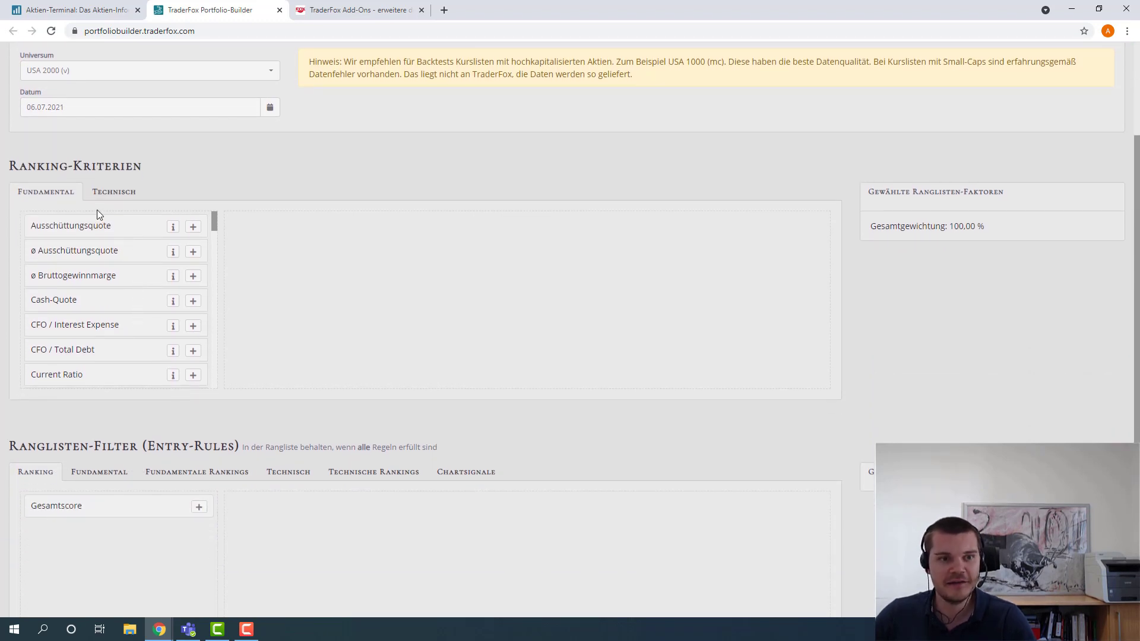
scroll(110, 204, "up", 1)
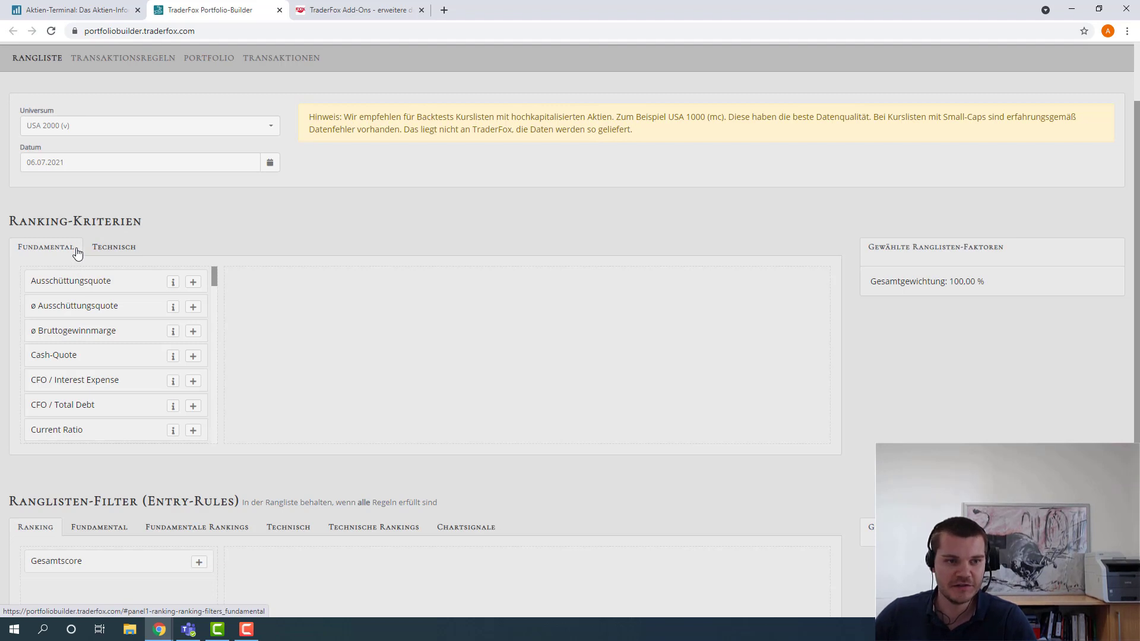
scroll(90, 342, "down", 1)
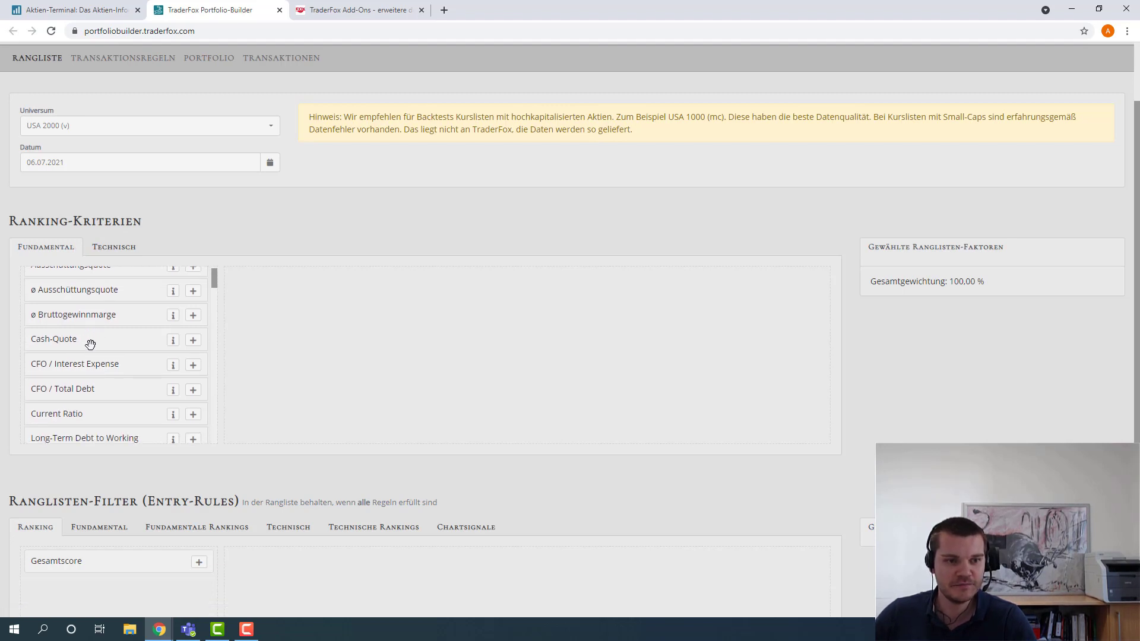
scroll(90, 344, "down", 5)
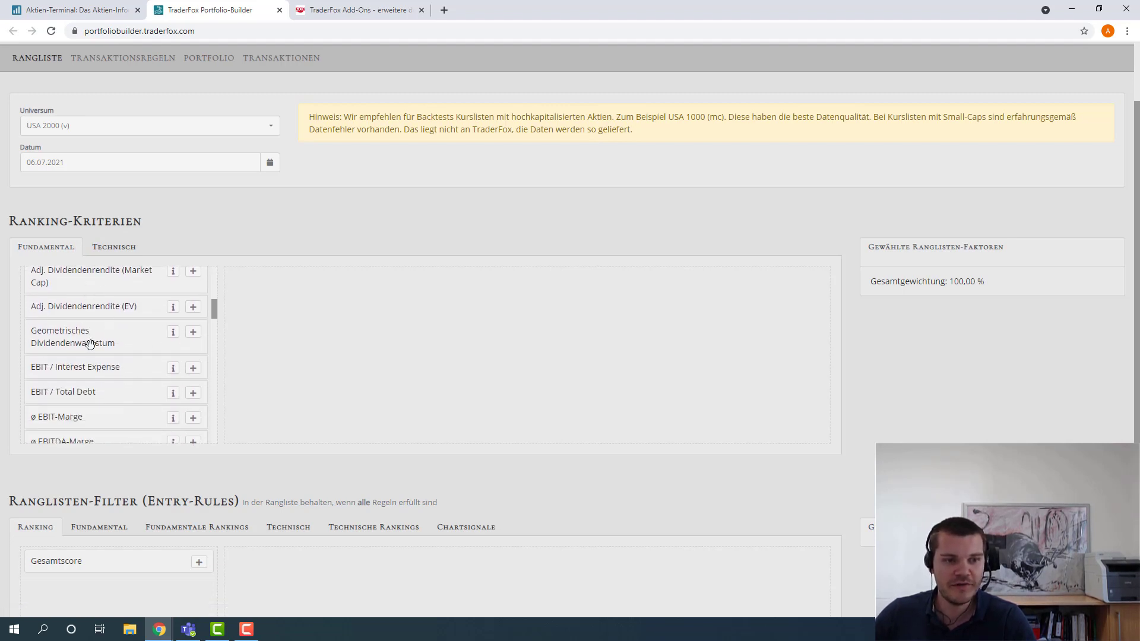
scroll(90, 345, "down", 3)
scroll(90, 344, "down", 6)
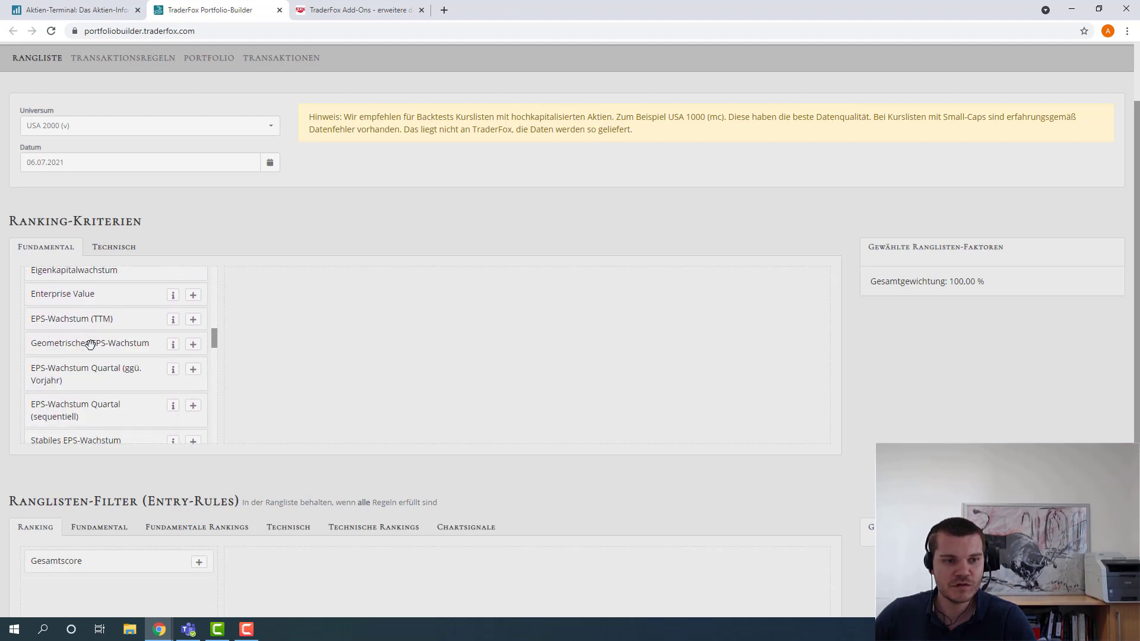
left_click(193, 321)
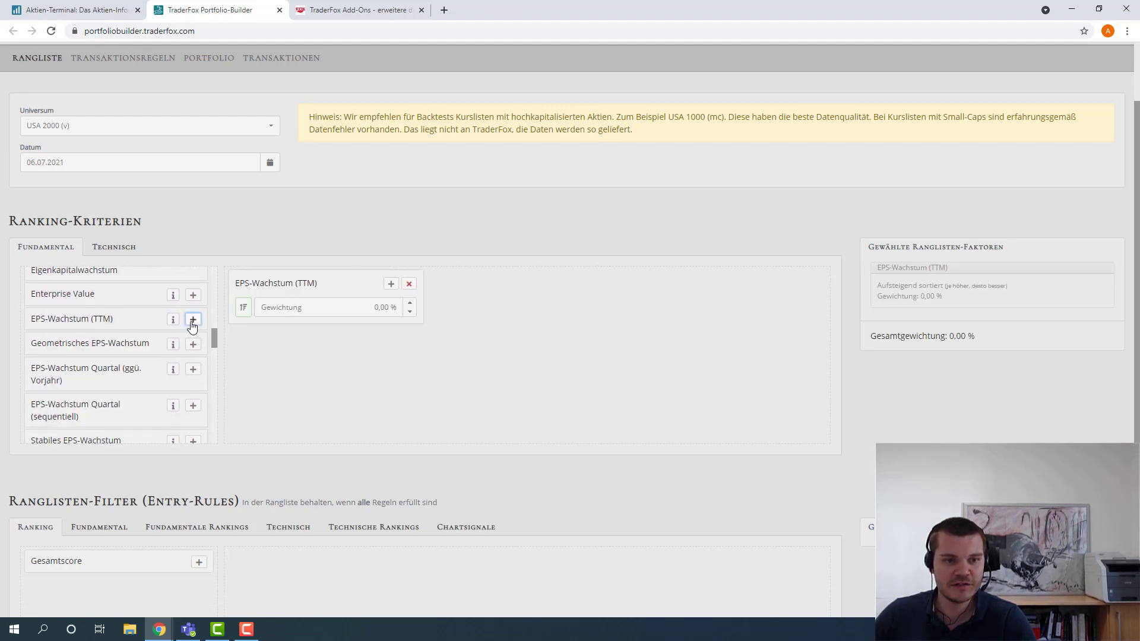
left_click(193, 363)
- Add the fundamental ranking criteria Umsatzwachstum (TTM) and Umsatzwachstum Quartal (ggü. Vorjahr)
scroll(129, 357, "down", 5)
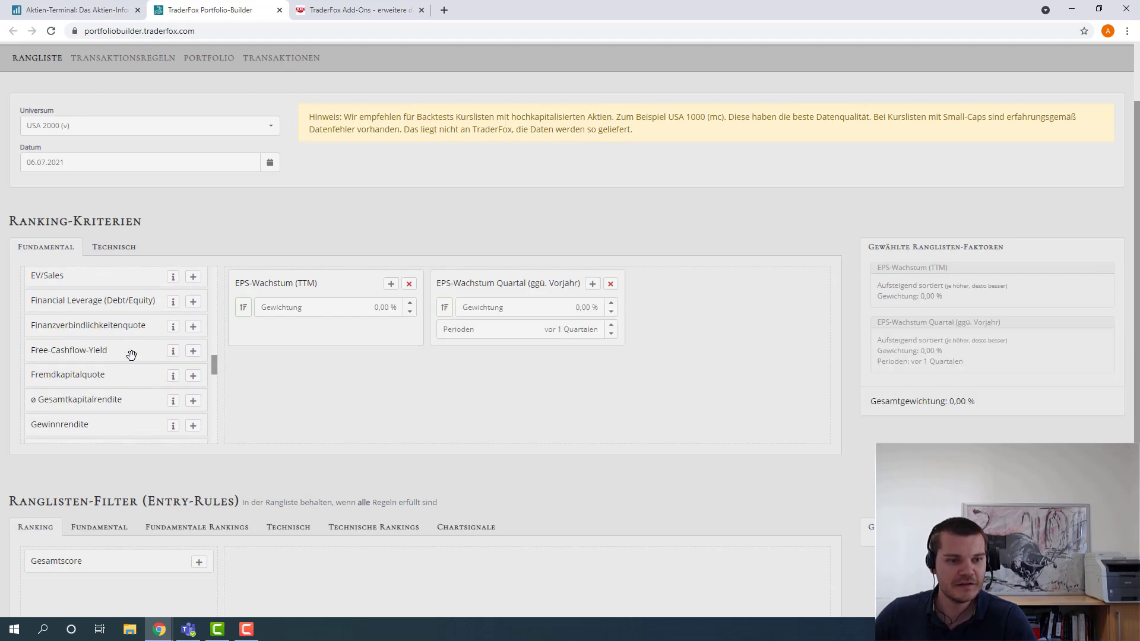
scroll(131, 355, "down", 8)
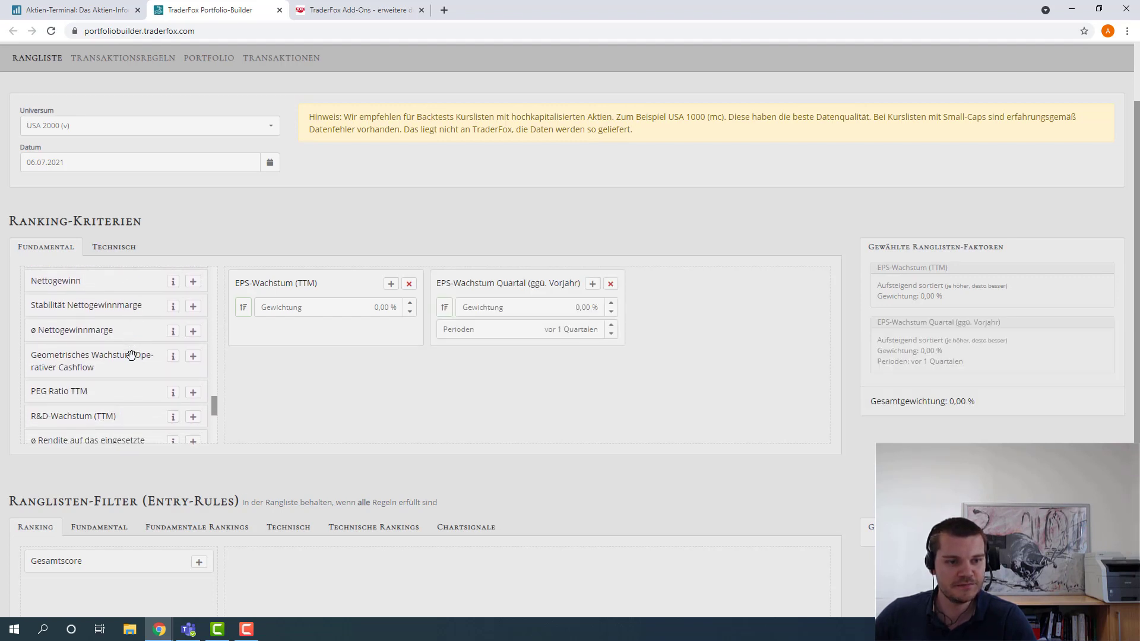
scroll(131, 355, "down", 3)
left_click(193, 341)
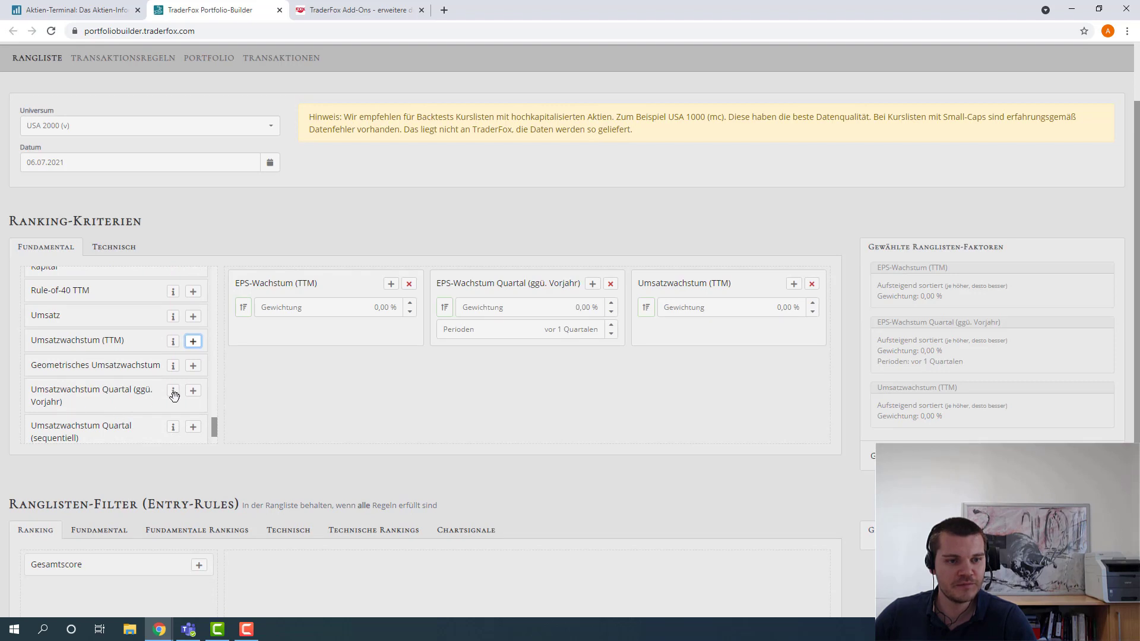
left_click(193, 391)
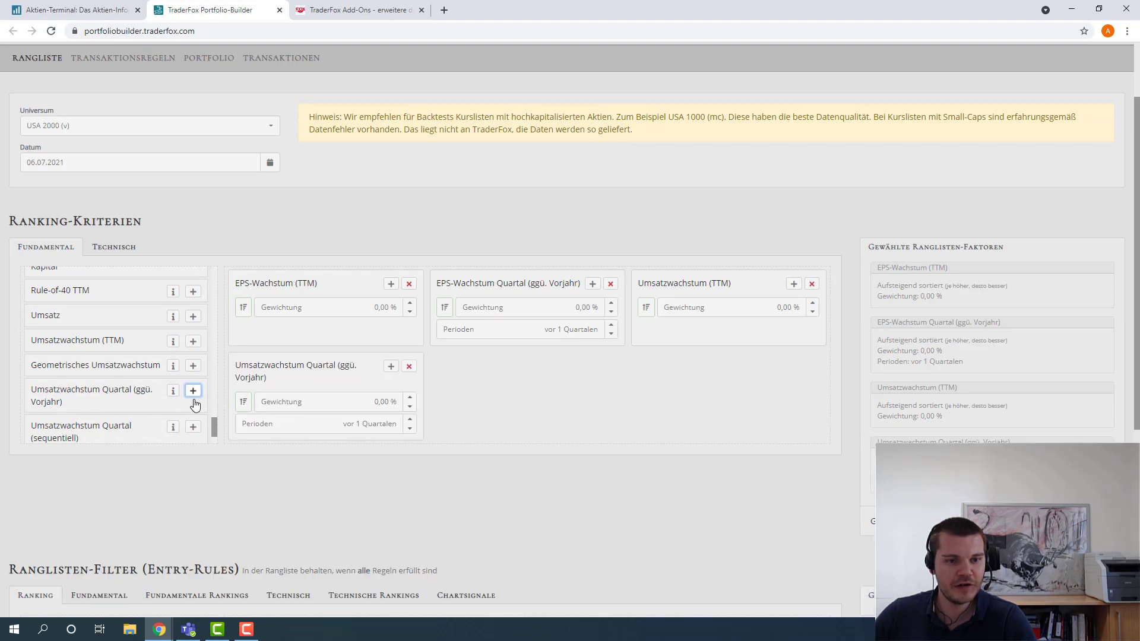
- Set the weighting of each of the four EPS and revenue growth criteria to 15 %
double_click(379, 307)
type("15")
double_click(579, 307)
type("15")
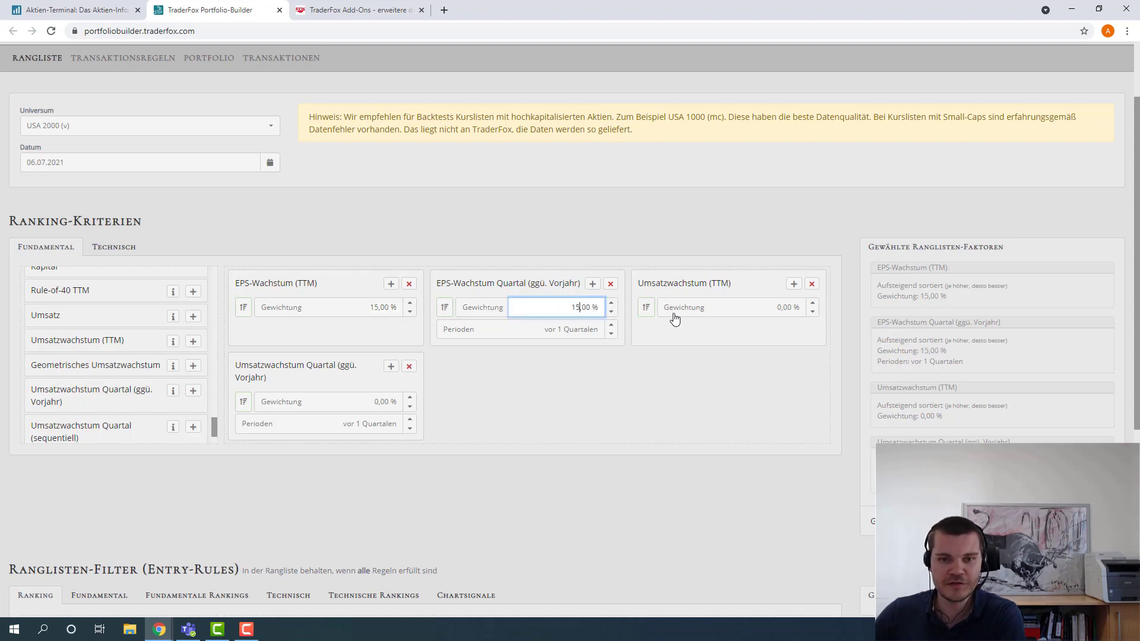
double_click(677, 307)
type("15")
double_click(351, 401)
type("1")
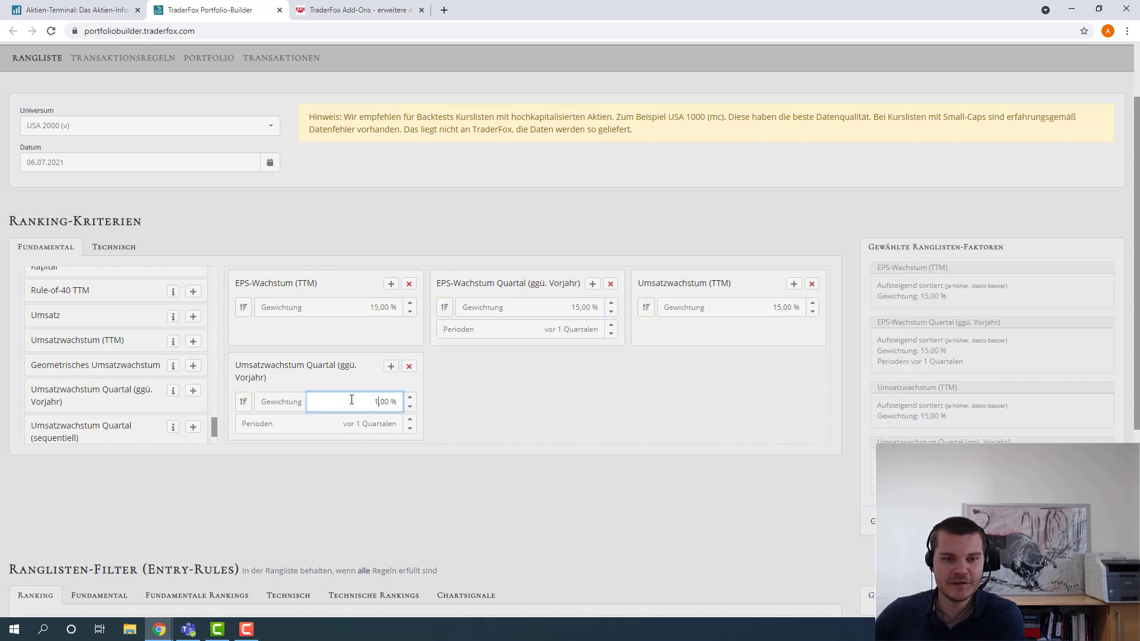
type("5")
left_click(647, 420)
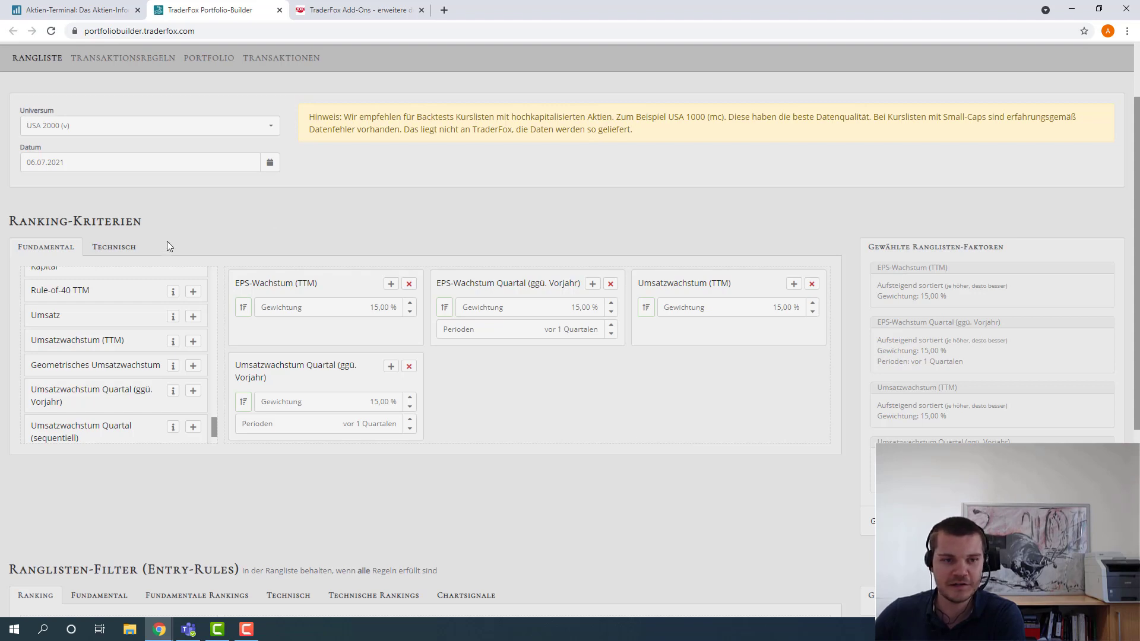
- Add the technical ranking criterion Abstand vom Hoch and set its weighting to 30 %
left_click(127, 247)
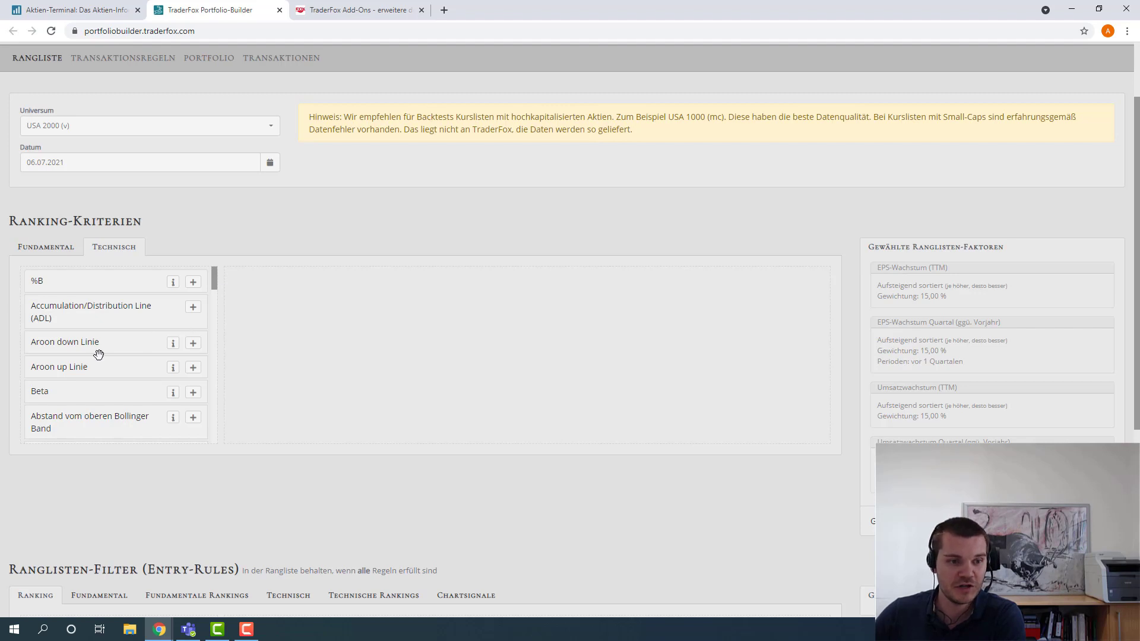
scroll(338, 387, "up", 2)
scroll(358, 391, "down", 2)
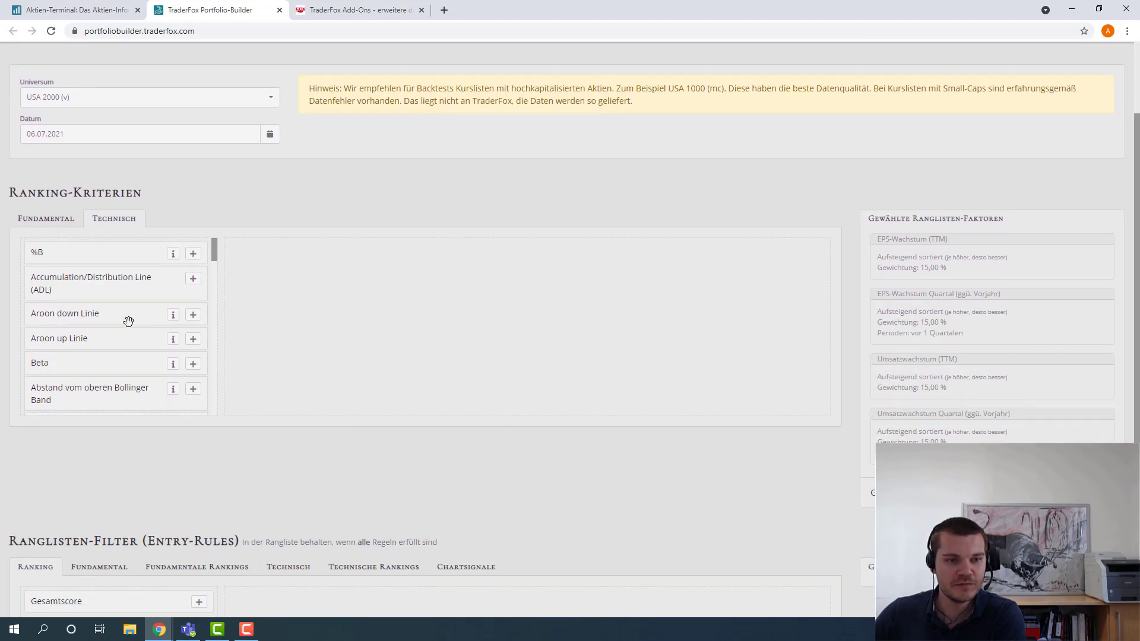
scroll(126, 332, "down", 3)
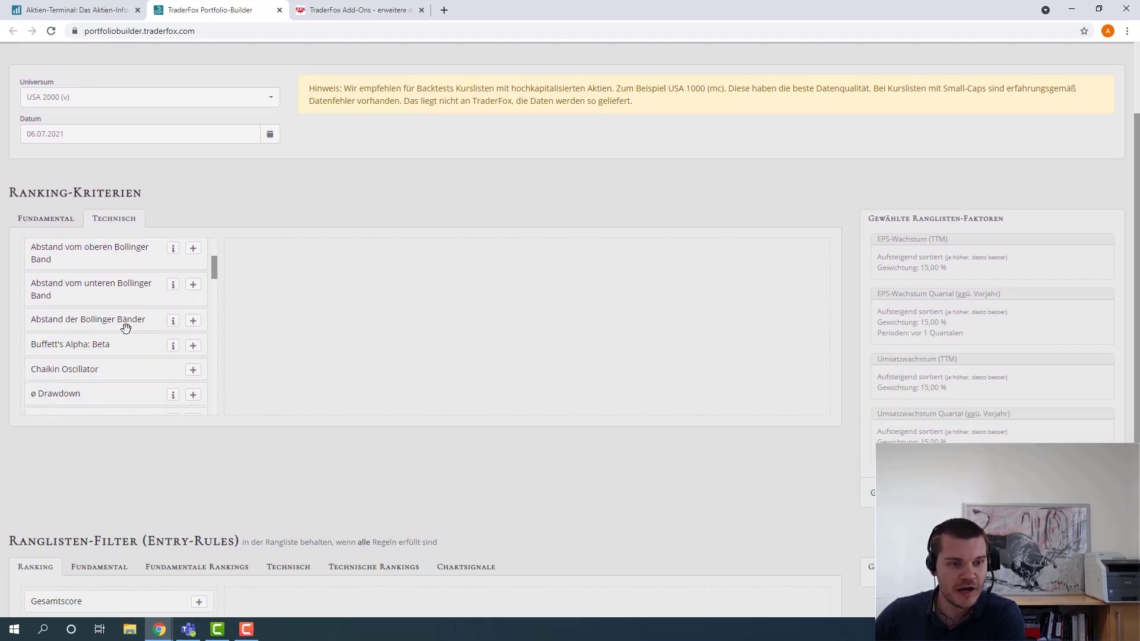
scroll(125, 331, "down", 4)
scroll(125, 328, "down", 2)
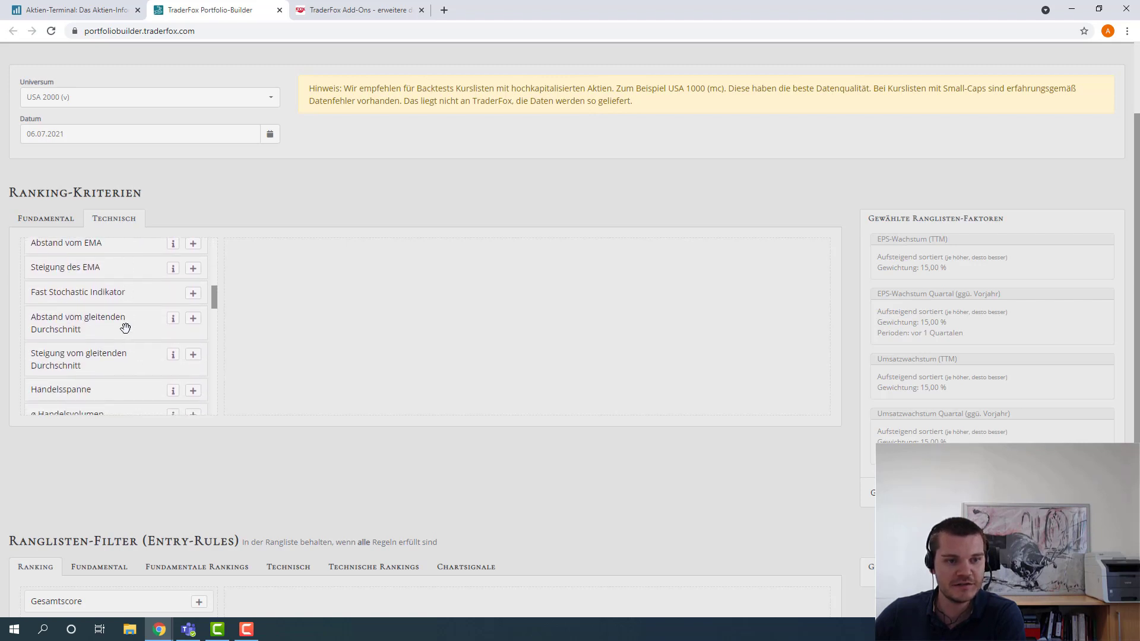
scroll(145, 315, "down", 4)
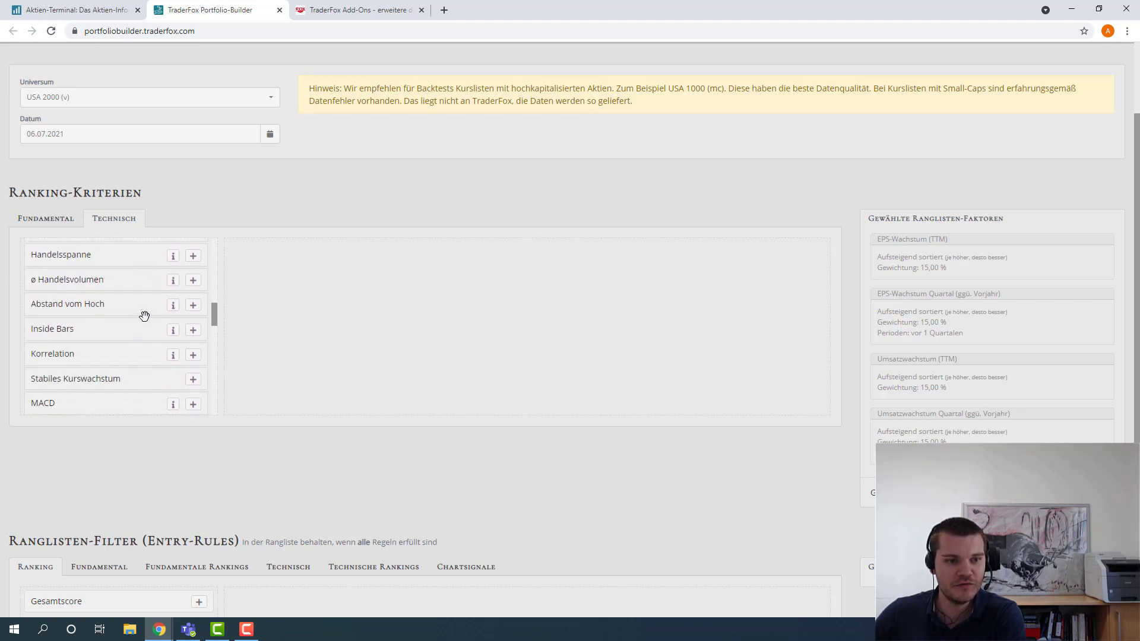
left_click(193, 300)
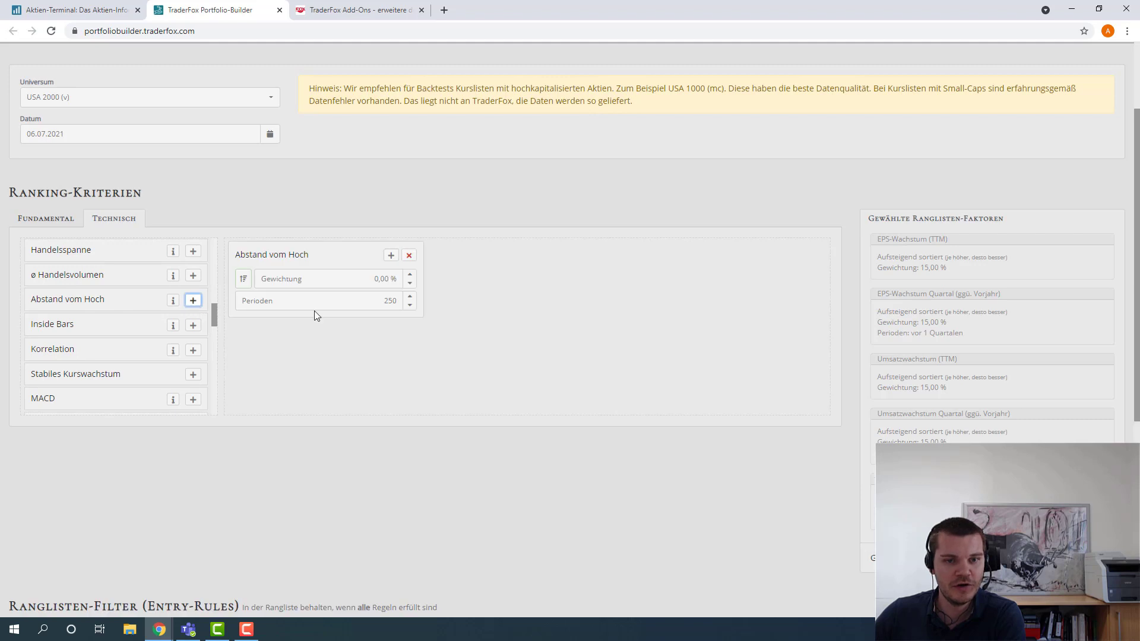
left_click(386, 282)
type("30")
left_click(473, 297)
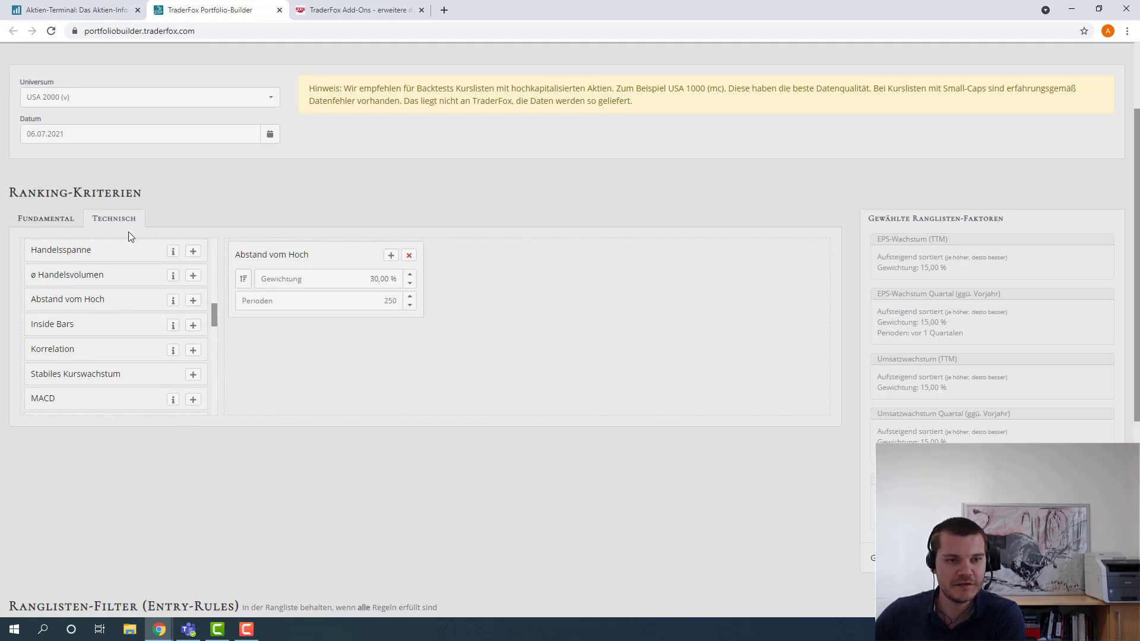
- Add the technical ranking criterion Tägliche Volatilität and set its weighting to 10 %
scroll(138, 336, "down", 3)
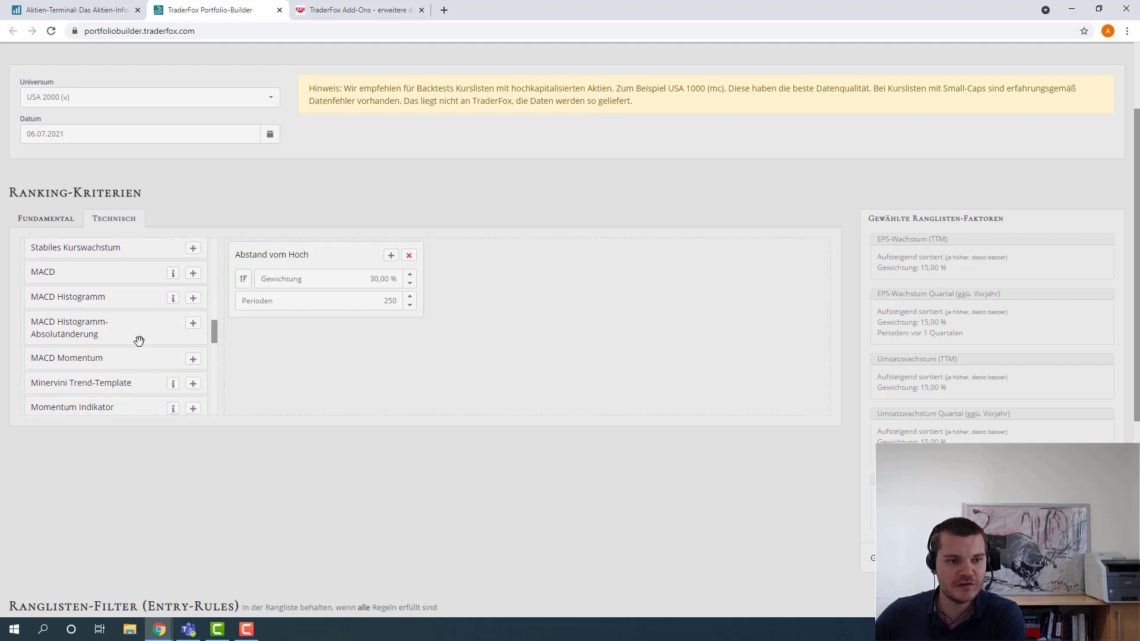
scroll(139, 352, "down", 3)
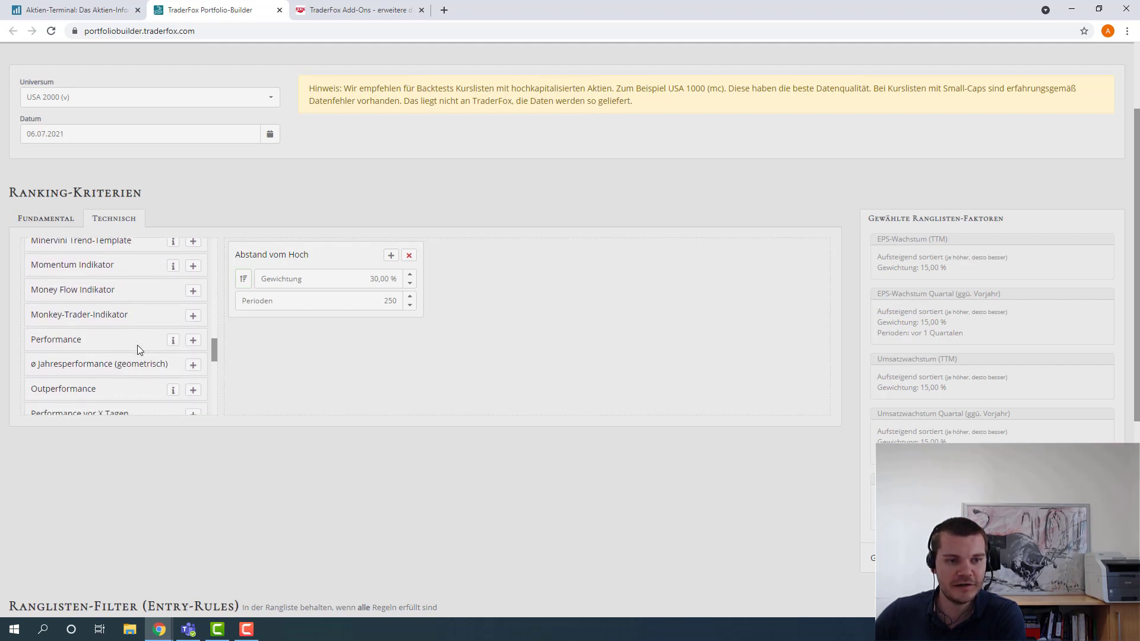
scroll(136, 343, "down", 2)
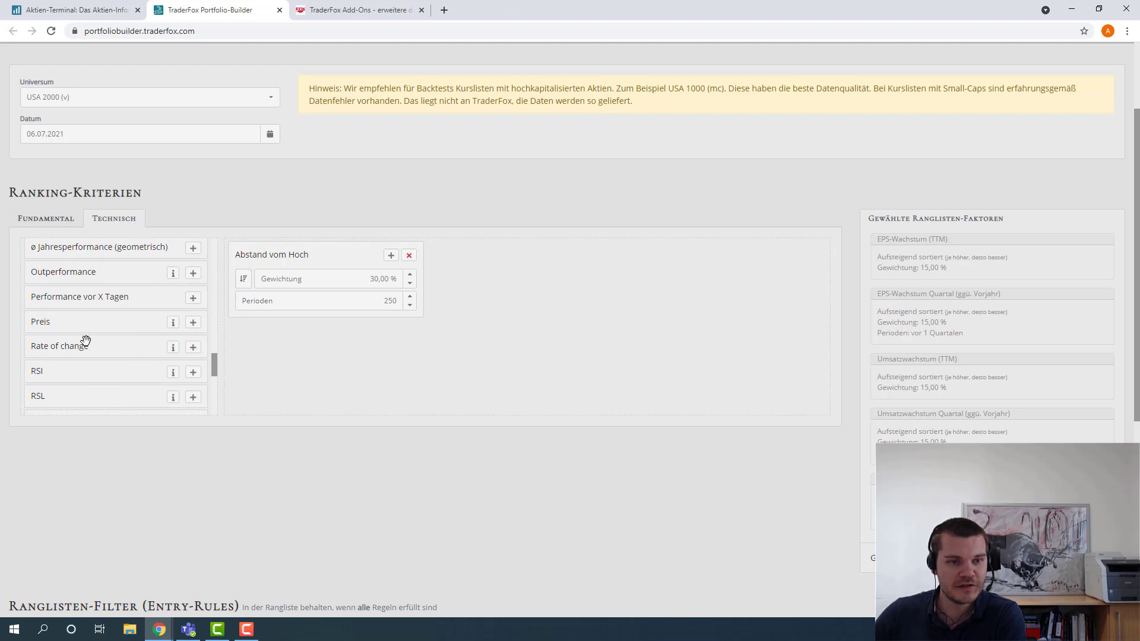
scroll(88, 341, "down", 1)
scroll(89, 341, "down", 3)
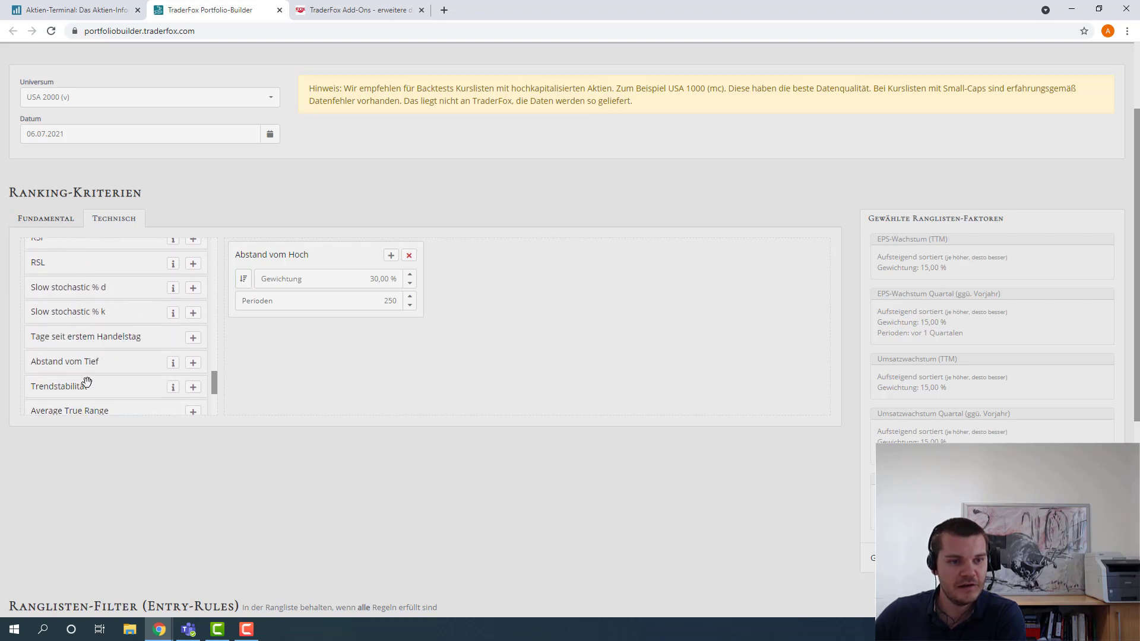
scroll(89, 377, "down", 1)
scroll(104, 379, "down", 1)
left_click(193, 347)
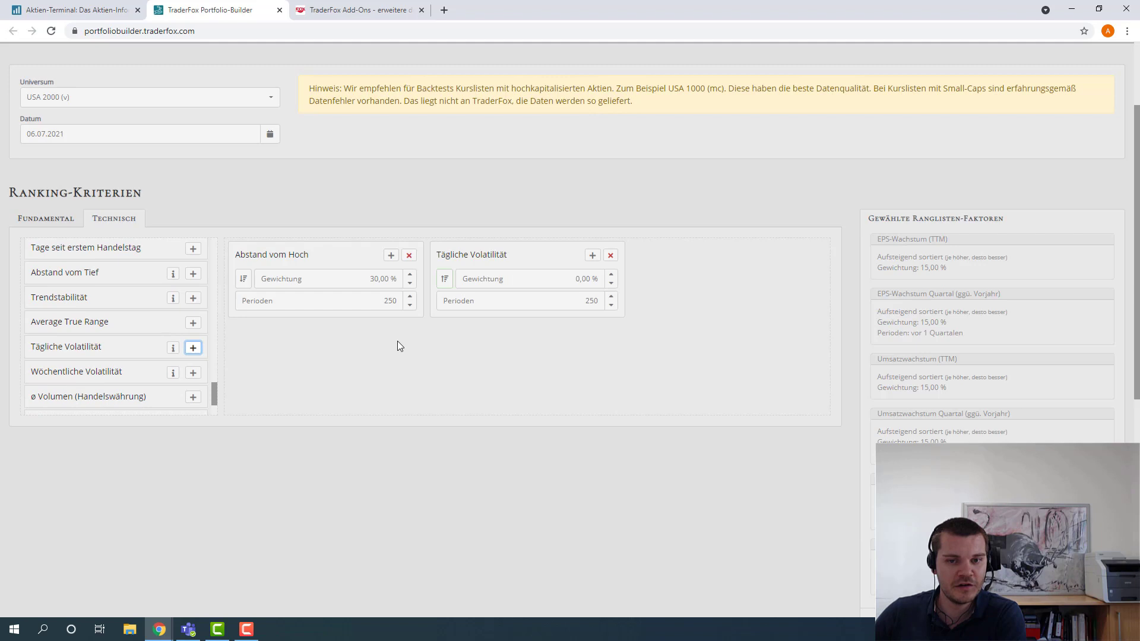
left_click(574, 282)
left_click(531, 363)
scroll(415, 351, "down", 6)
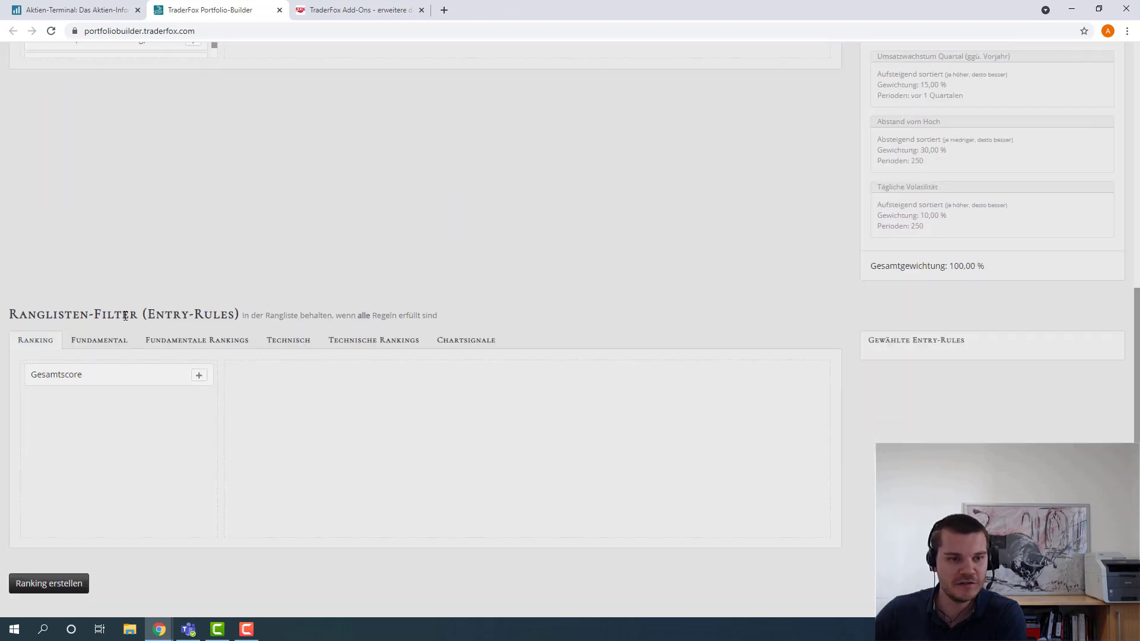
- Add a Gesamtscore entry rule to the ranking filter with a range from 70 to 100
scroll(179, 288, "up", 1)
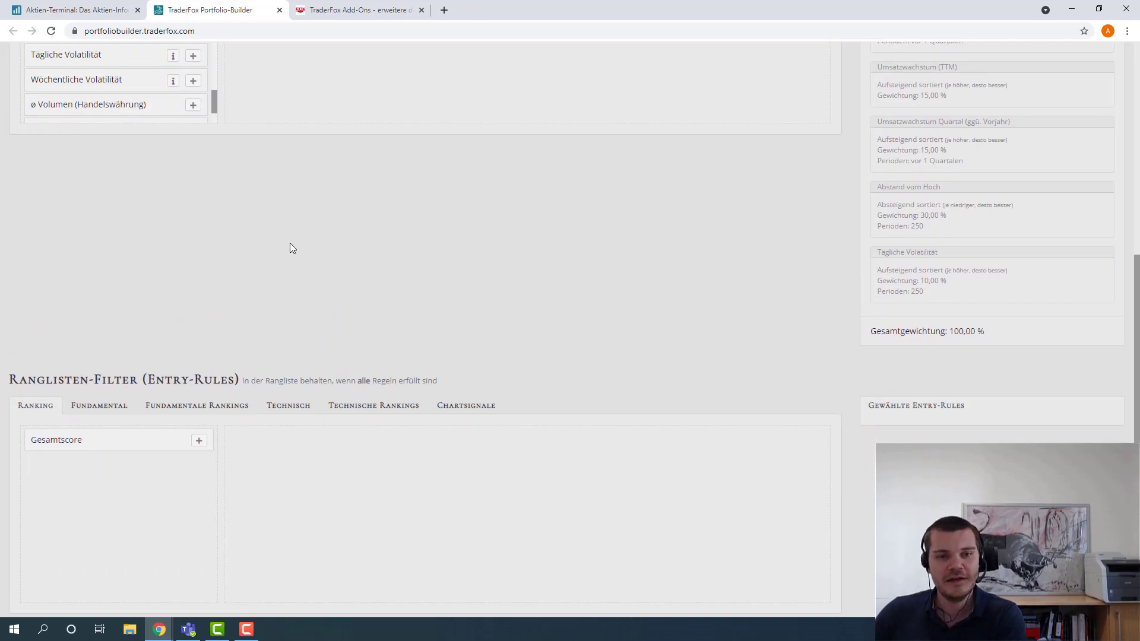
scroll(181, 461, "up", 2)
scroll(206, 371, "down", 2)
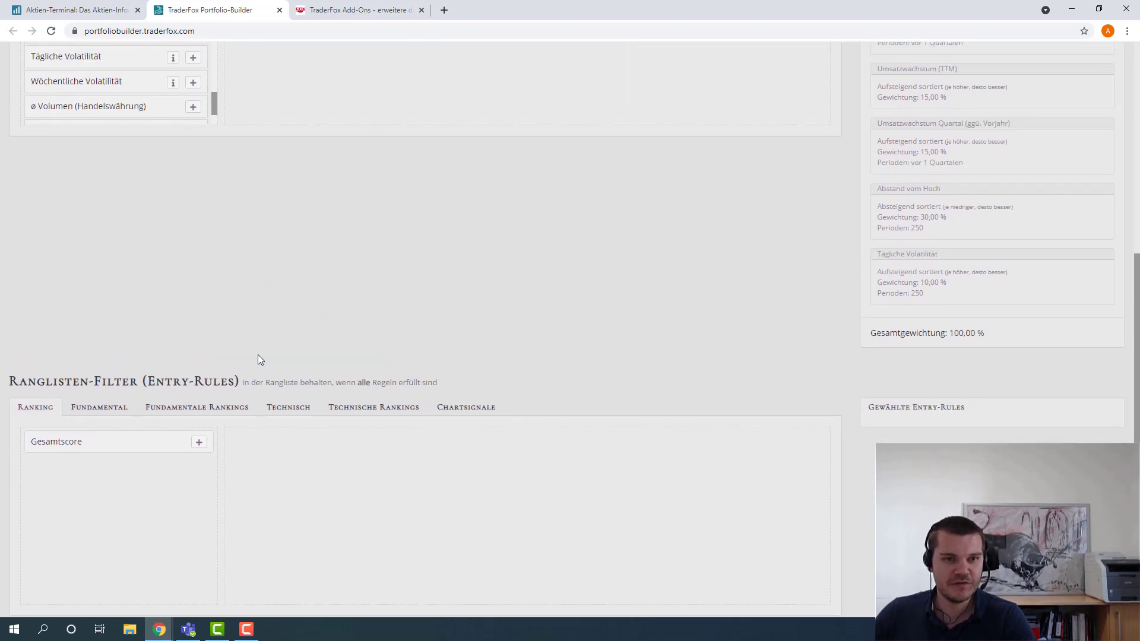
scroll(258, 356, "up", 3)
scroll(247, 333, "down", 4)
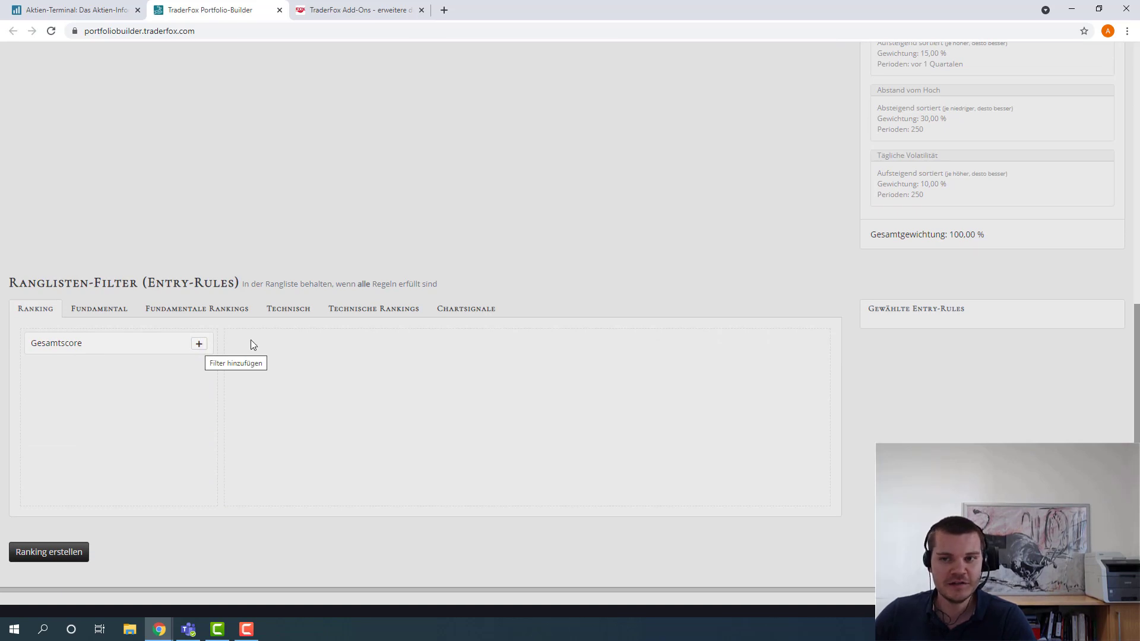
left_click(199, 344)
left_click(284, 371)
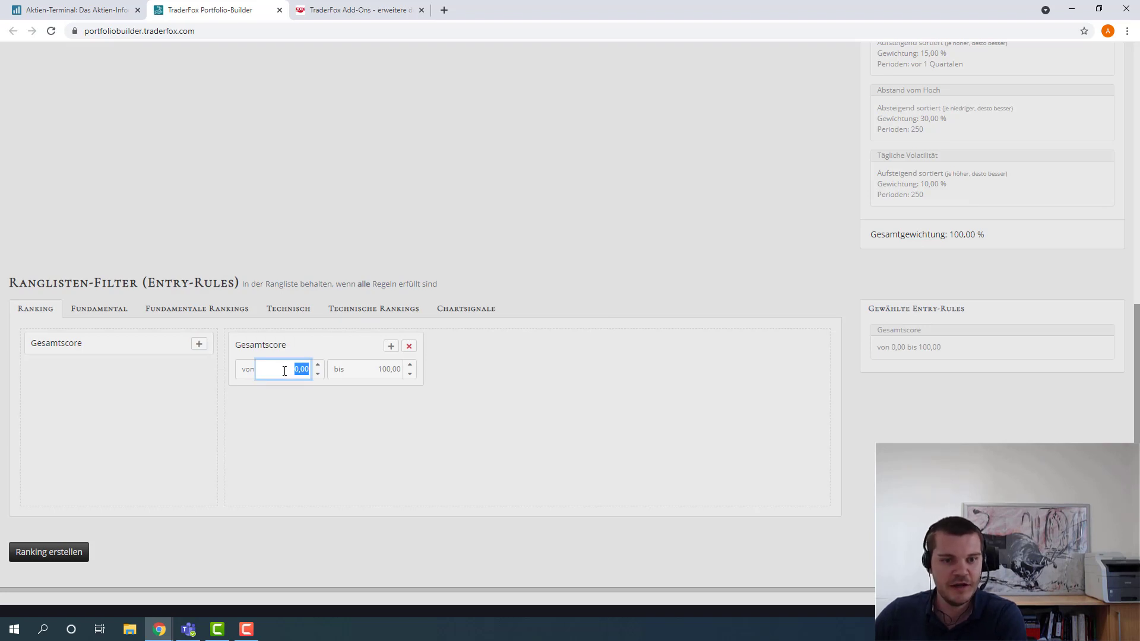
type("70")
left_click(210, 400)
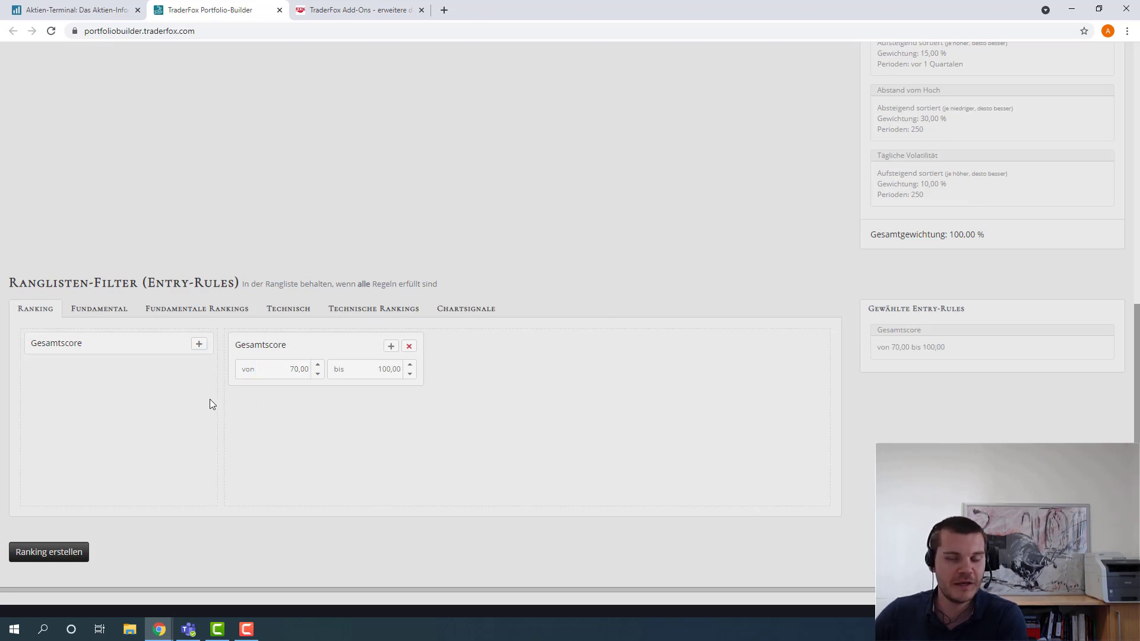
- Add the fundamental entry rule Marktkapitalisierung with a minimum of 1 Mrd
left_click(91, 310)
scroll(127, 393, "down", 5)
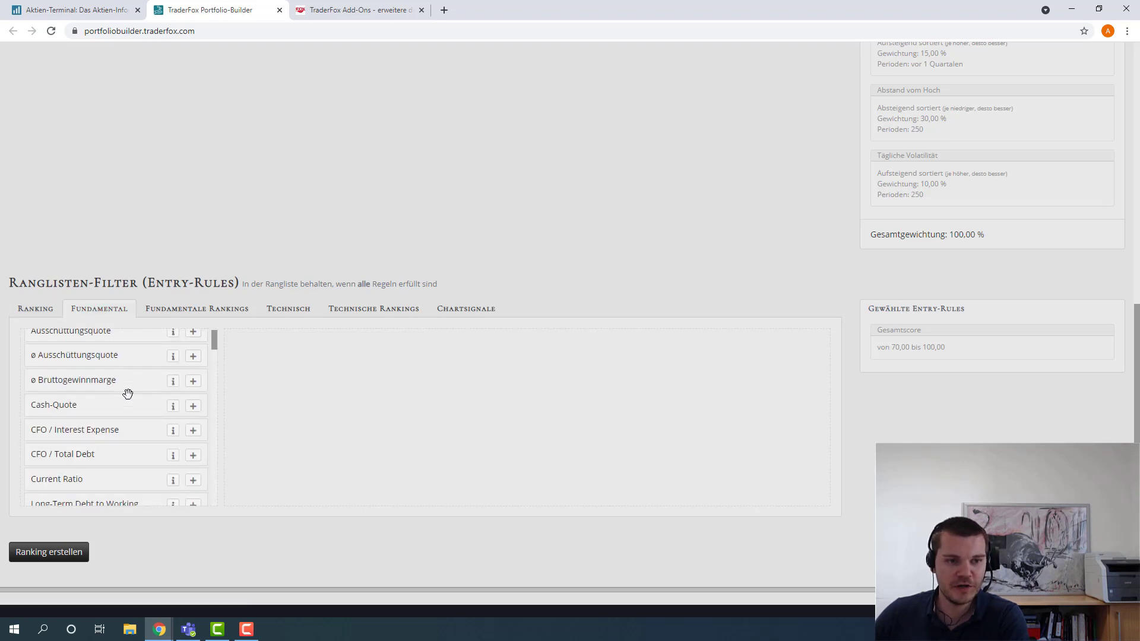
scroll(127, 393, "down", 3)
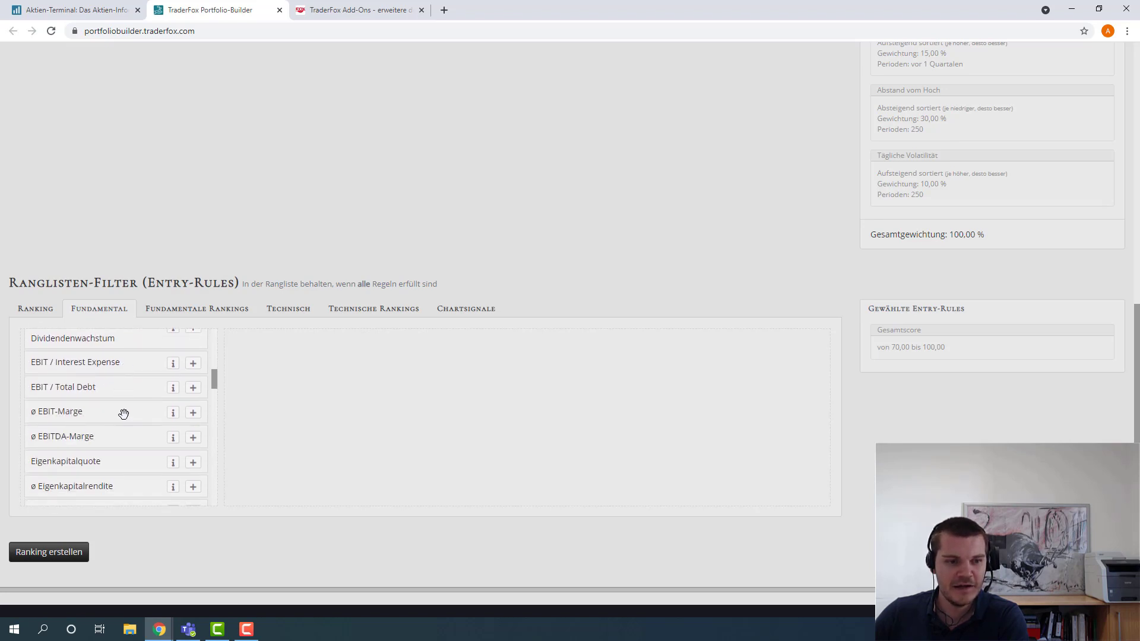
scroll(123, 414, "down", 2)
scroll(124, 414, "down", 4)
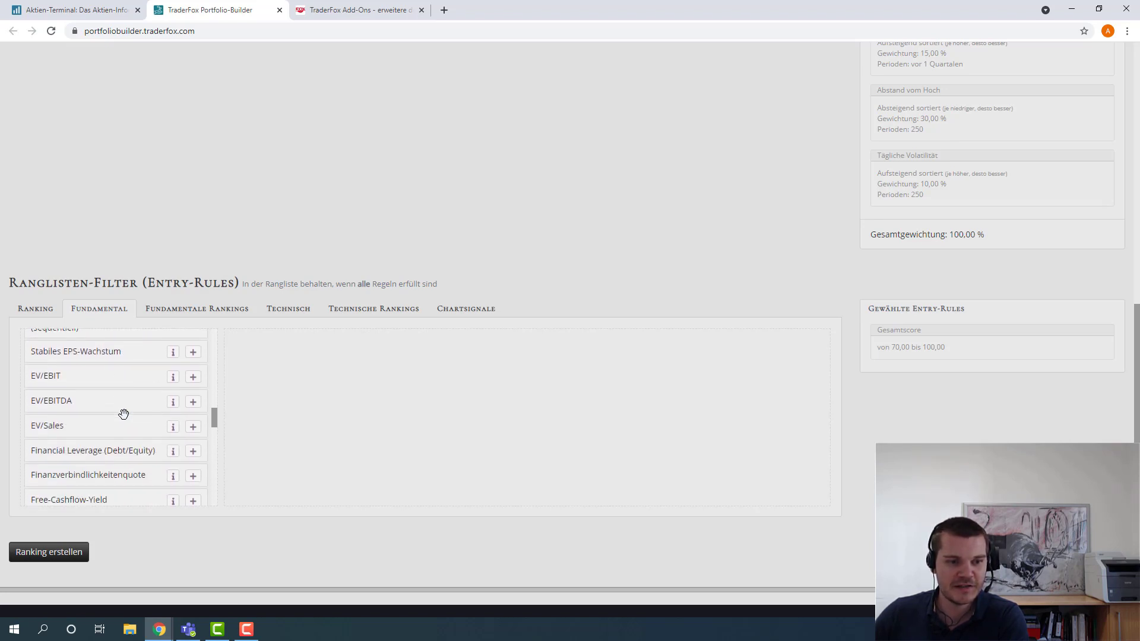
scroll(124, 414, "down", 1)
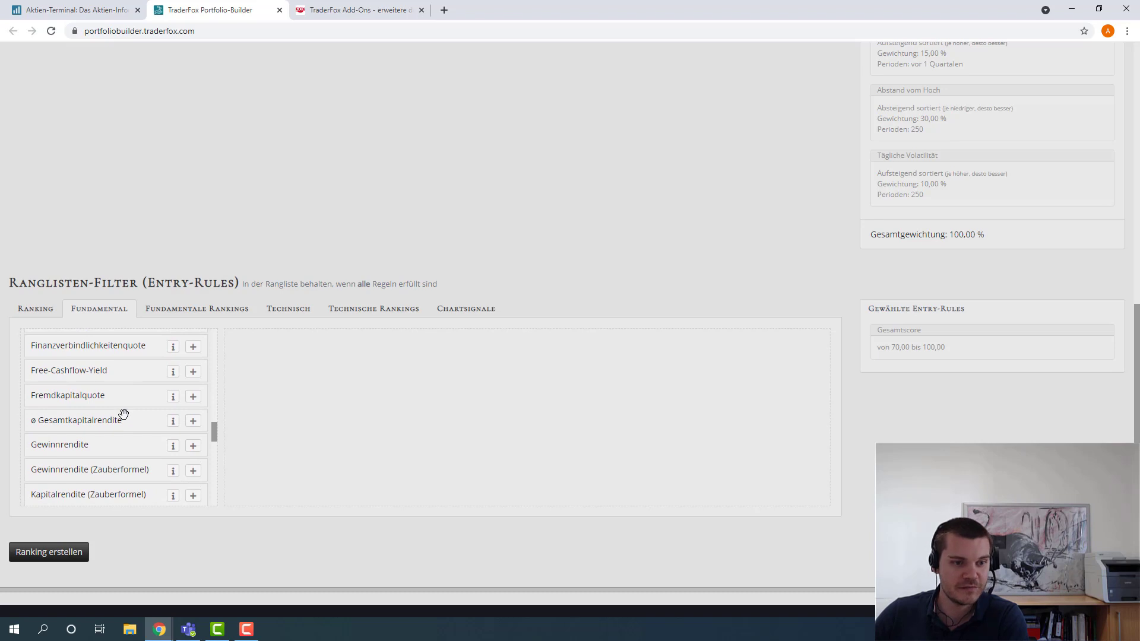
scroll(123, 414, "down", 2)
left_click(193, 492)
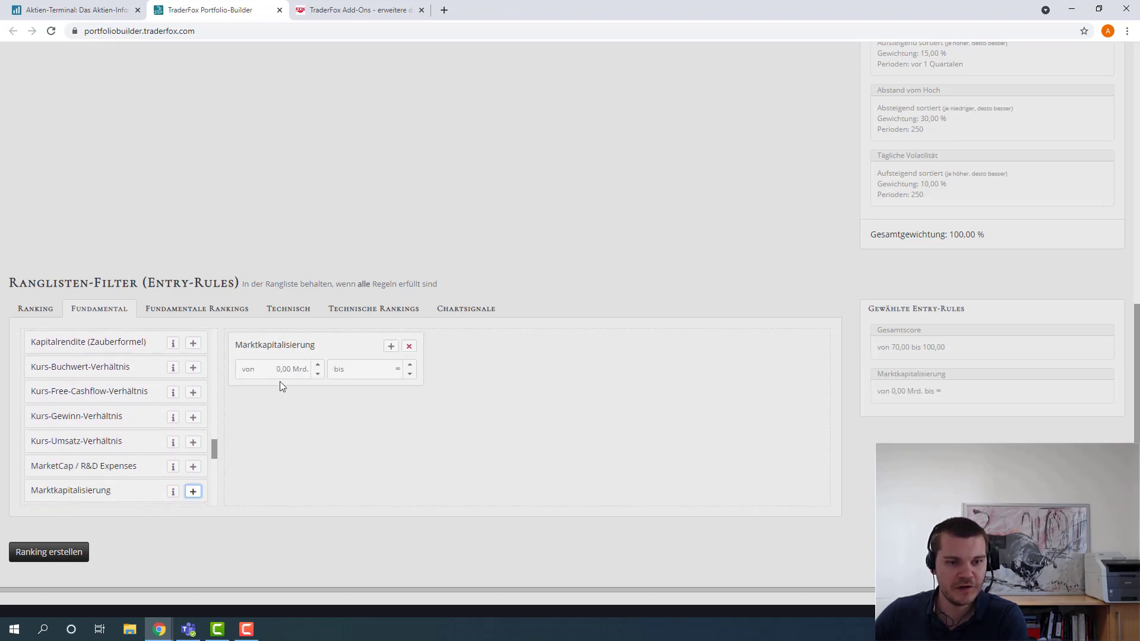
left_click(285, 370)
type("1")
left_click(469, 389)
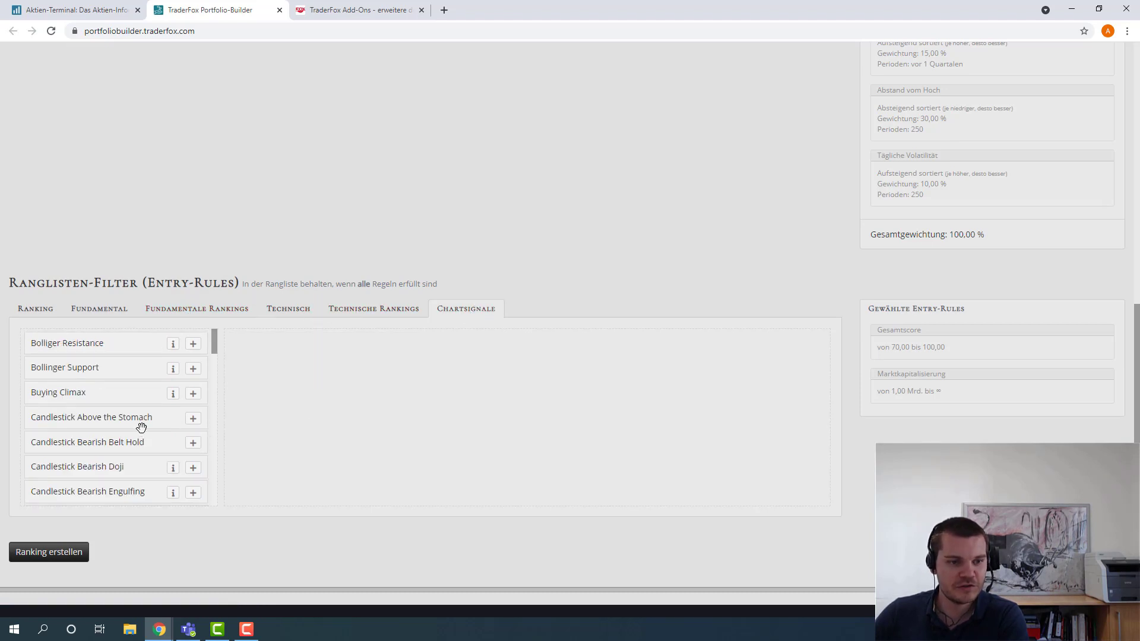
- Add the chart signal entry rule Gap Up and limit its period to at most 30 Tage
scroll(115, 433, "up", 5)
scroll(191, 432, "down", 6)
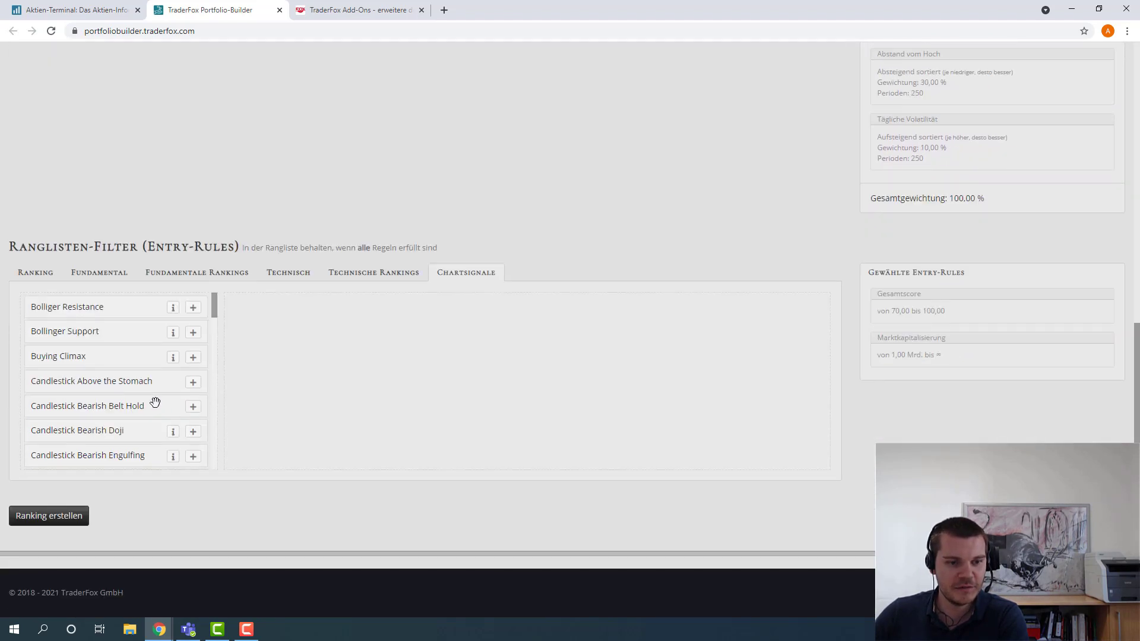
scroll(214, 322, "down", 3)
left_click_drag(214, 322, 155, 394)
scroll(155, 394, "down", 6)
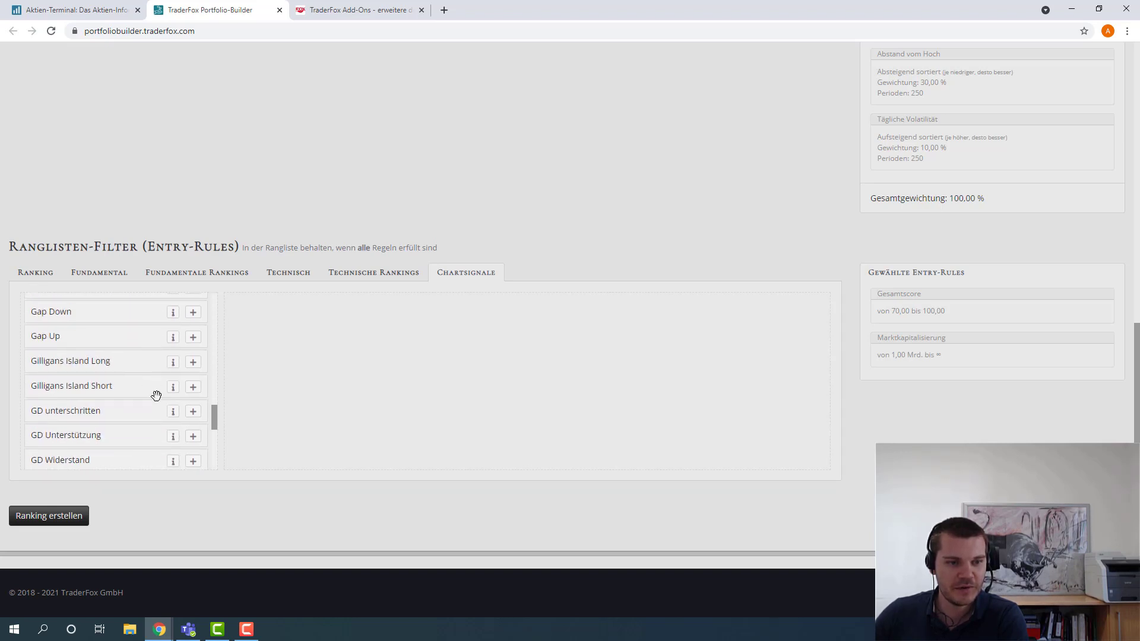
scroll(155, 394, "up", 2)
left_click(193, 420)
left_click(360, 336)
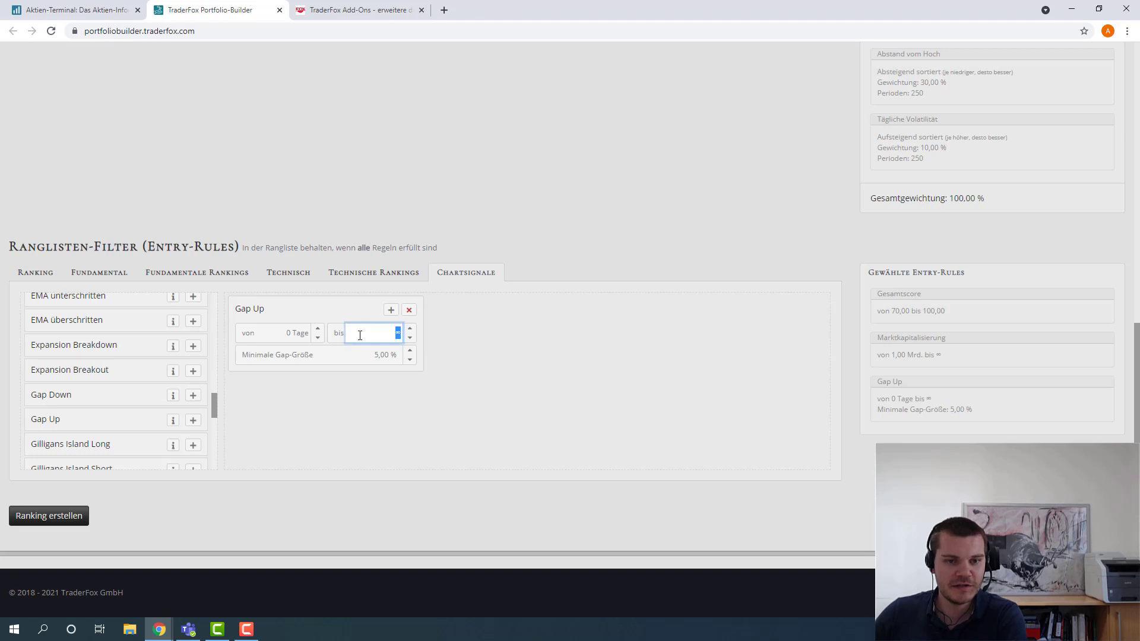
type("30 Tage")
left_click(337, 401)
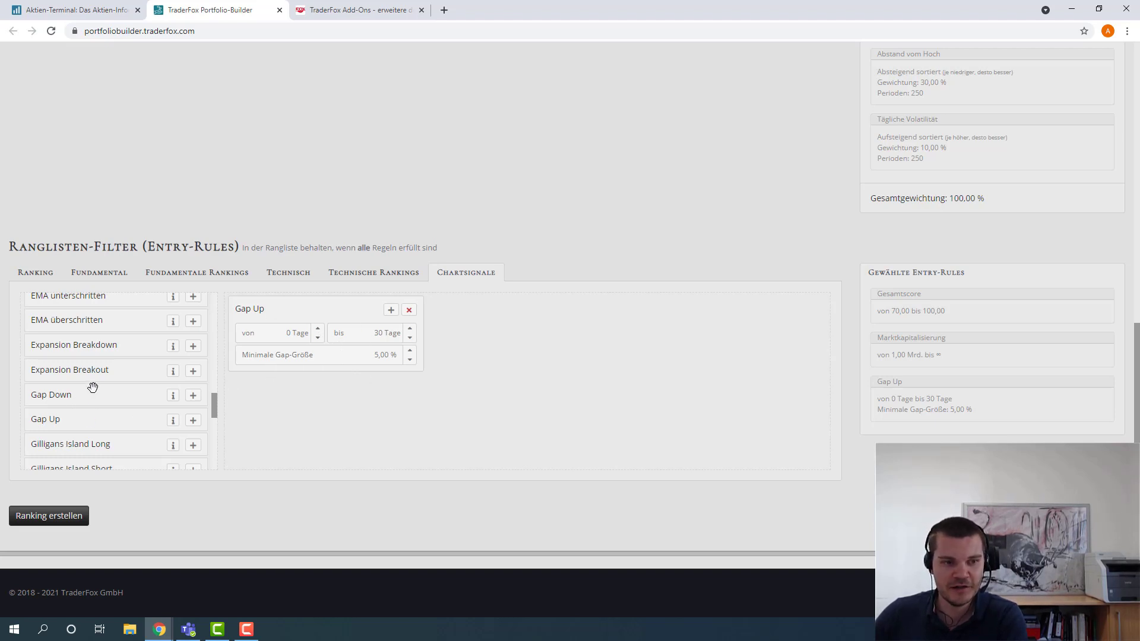
- Add the chart signal entry rule Volumenanstieg and set the upper end of its period to 30 Tage
scroll(95, 384, "down", 10)
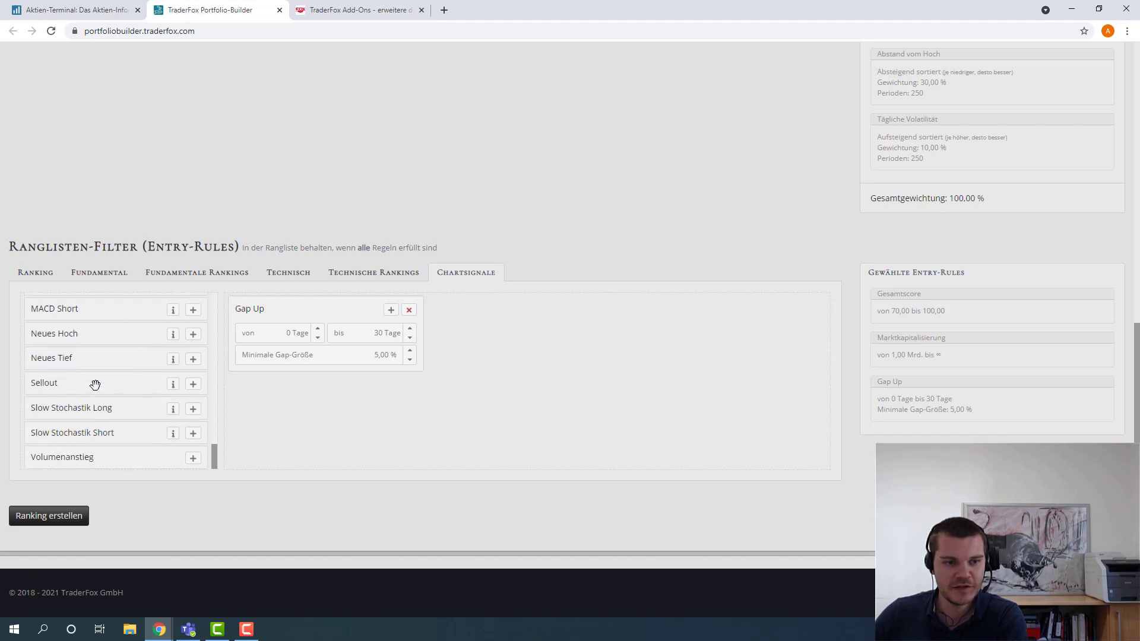
left_click(194, 456)
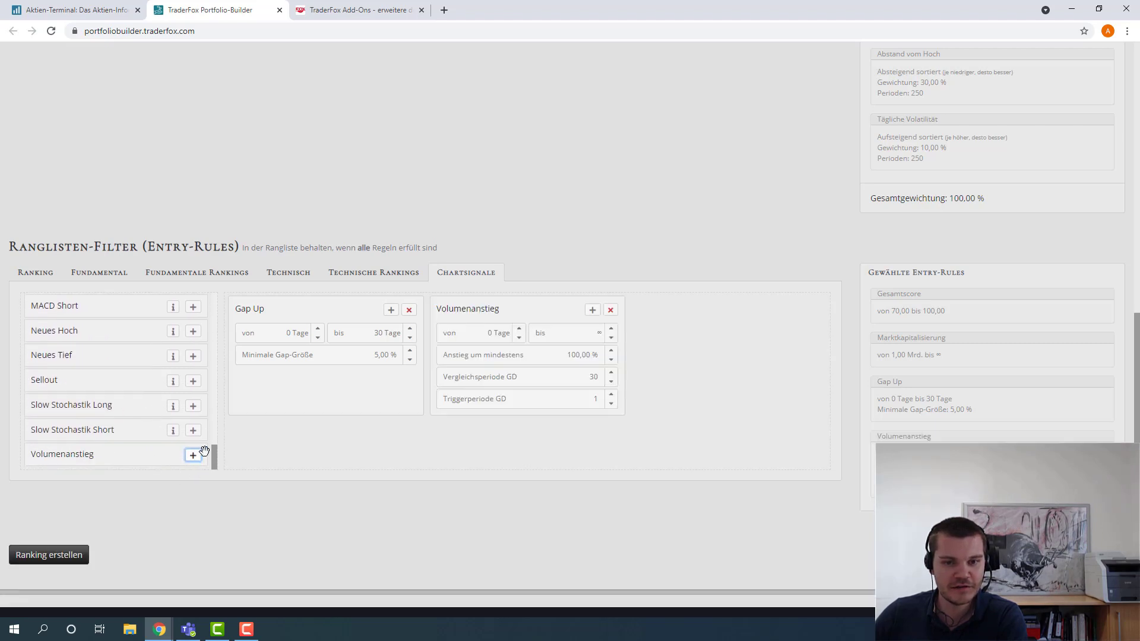
left_click(567, 332)
type("30")
left_click(749, 336)
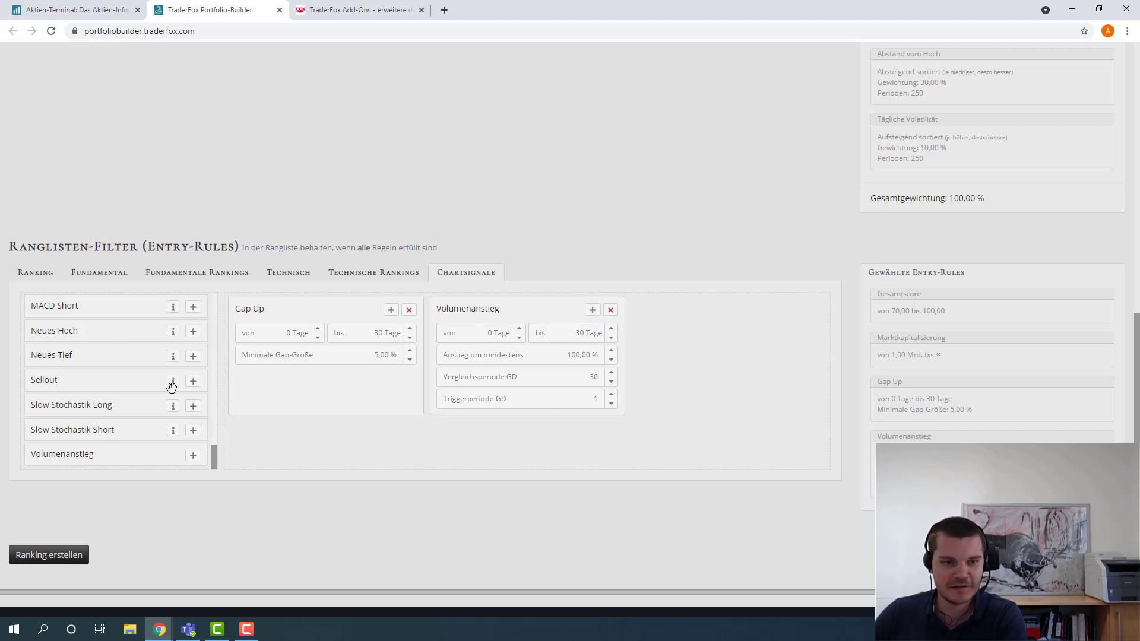
- Add the chart signal entry rule Neues Hoch with an upper limit of 30 Tage
left_click(193, 332)
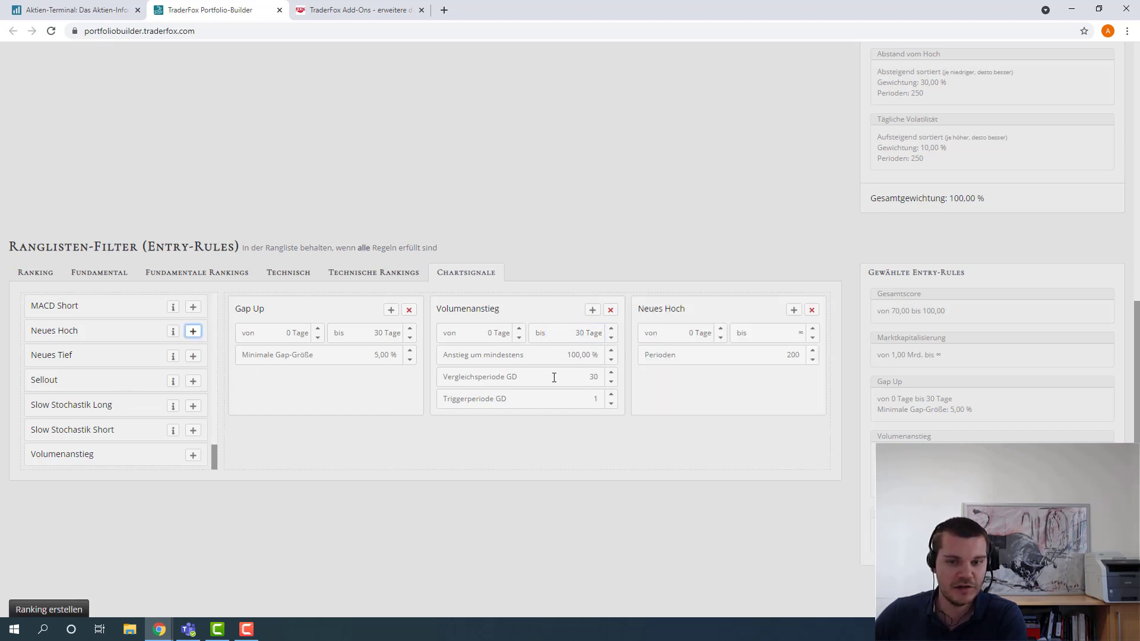
left_click(751, 333)
type("30 Tage")
left_click(643, 447)
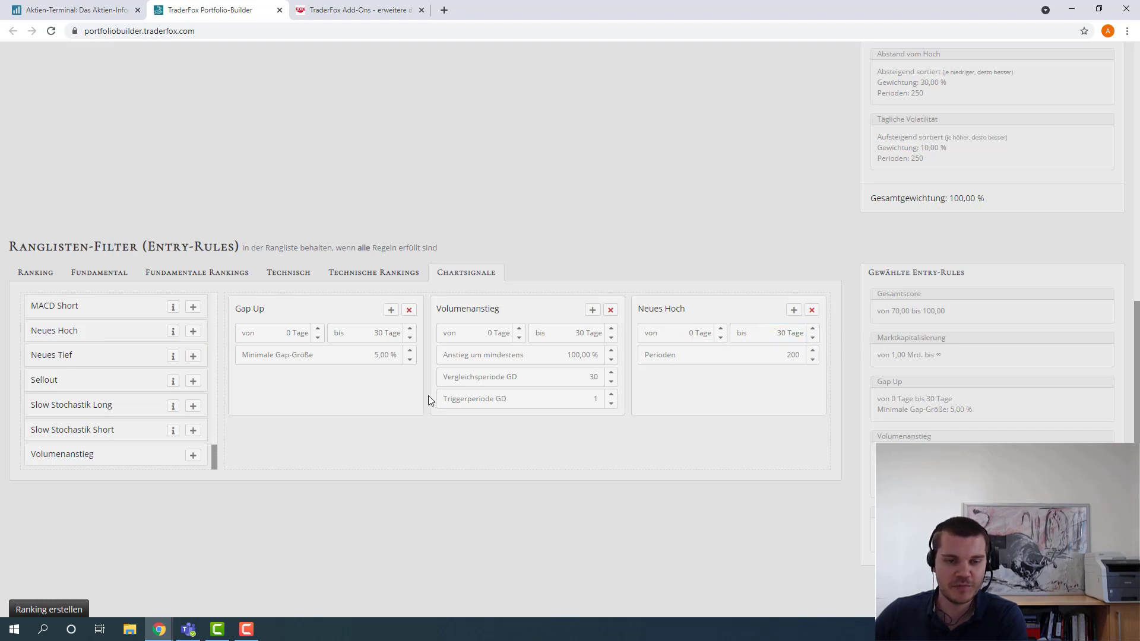
- Create the ranking from the chosen ranking criteria and entry rules
scroll(408, 389, "up", 1)
scroll(408, 386, "down", 3)
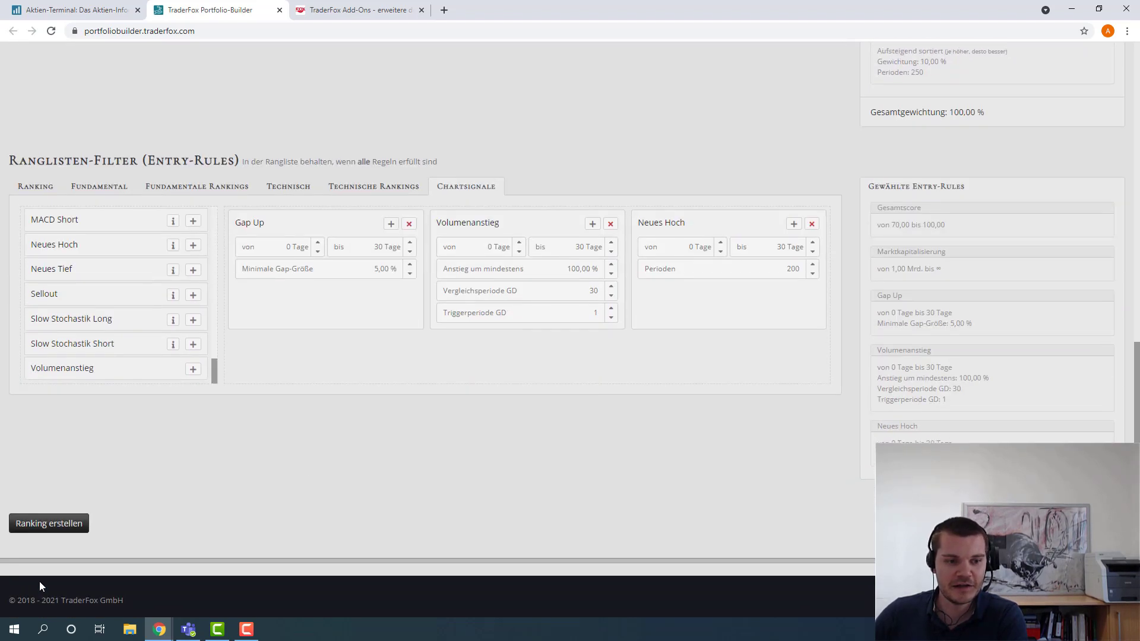
left_click(56, 525)
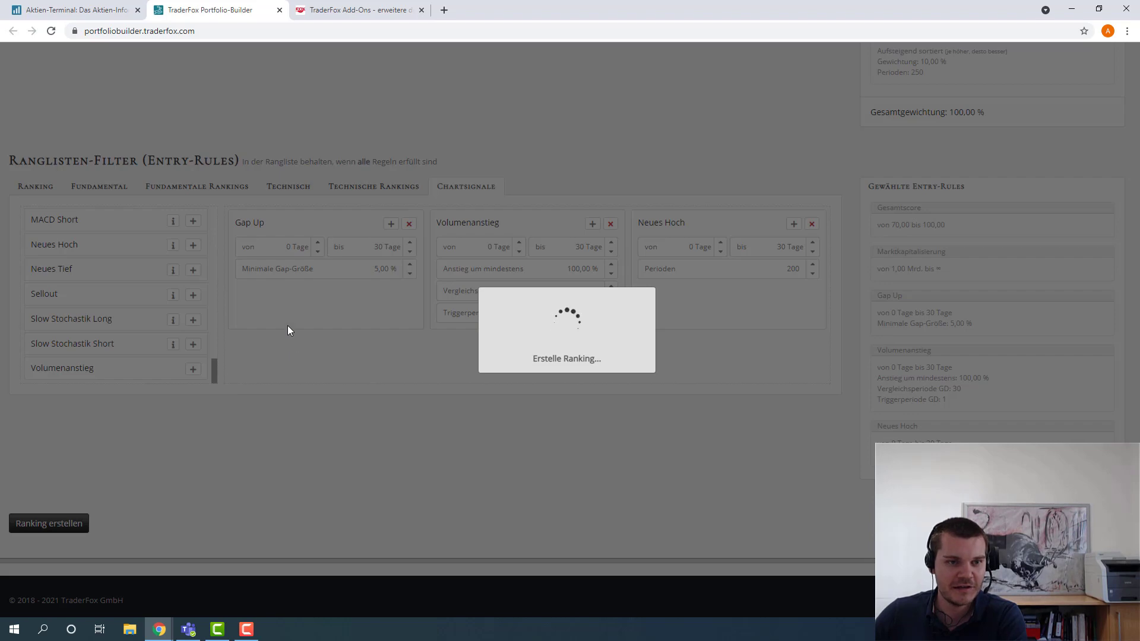
- Preview the one-year price charts of the top-ranked stocks, including Tempur Sealy International and Deckers Outdoor
scroll(273, 335, "down", 6)
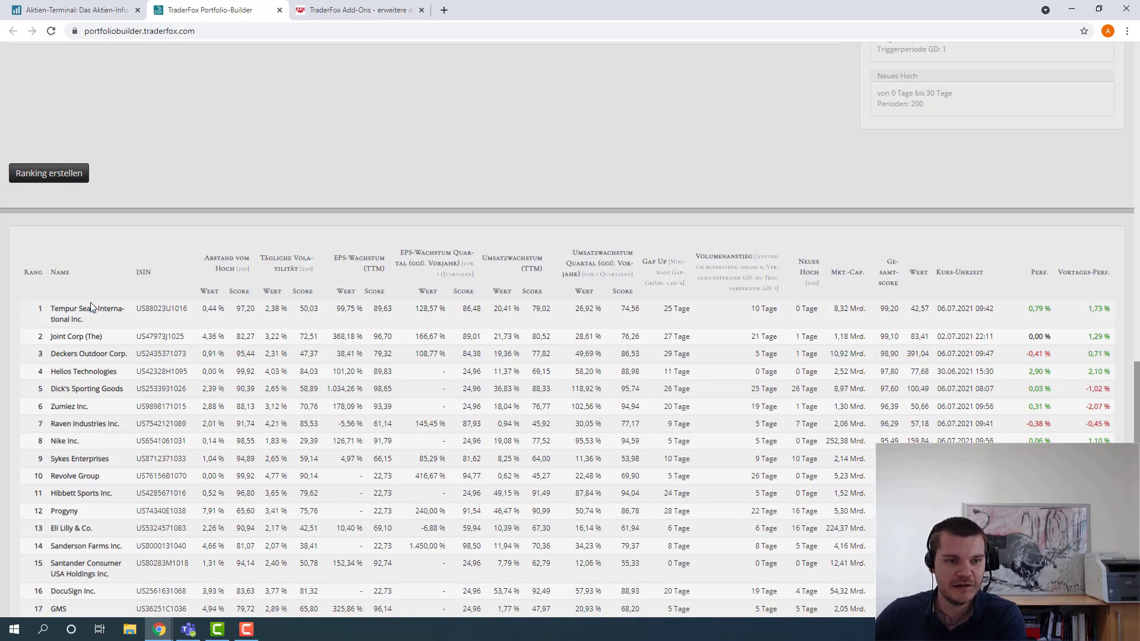
mouse_move(89, 312)
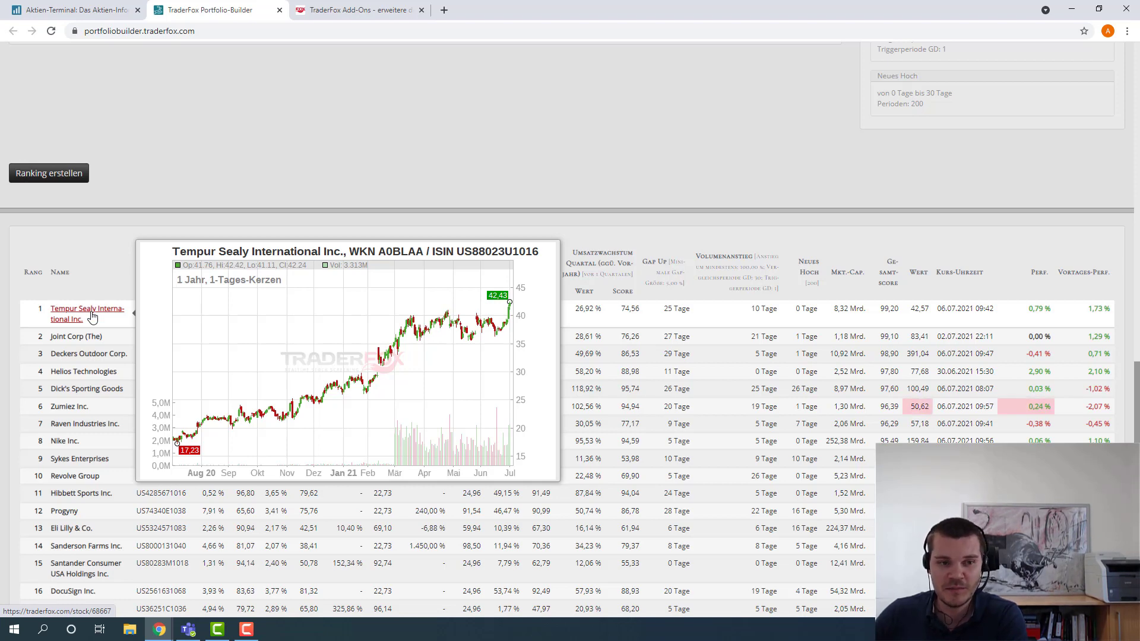
mouse_move(83, 339)
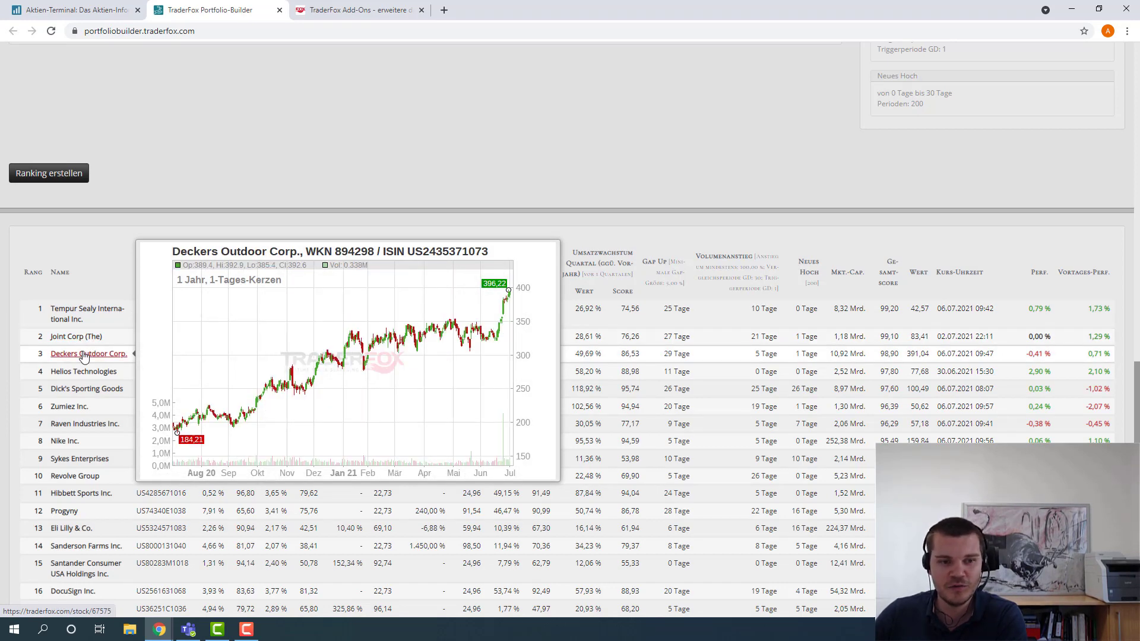
mouse_move(86, 395)
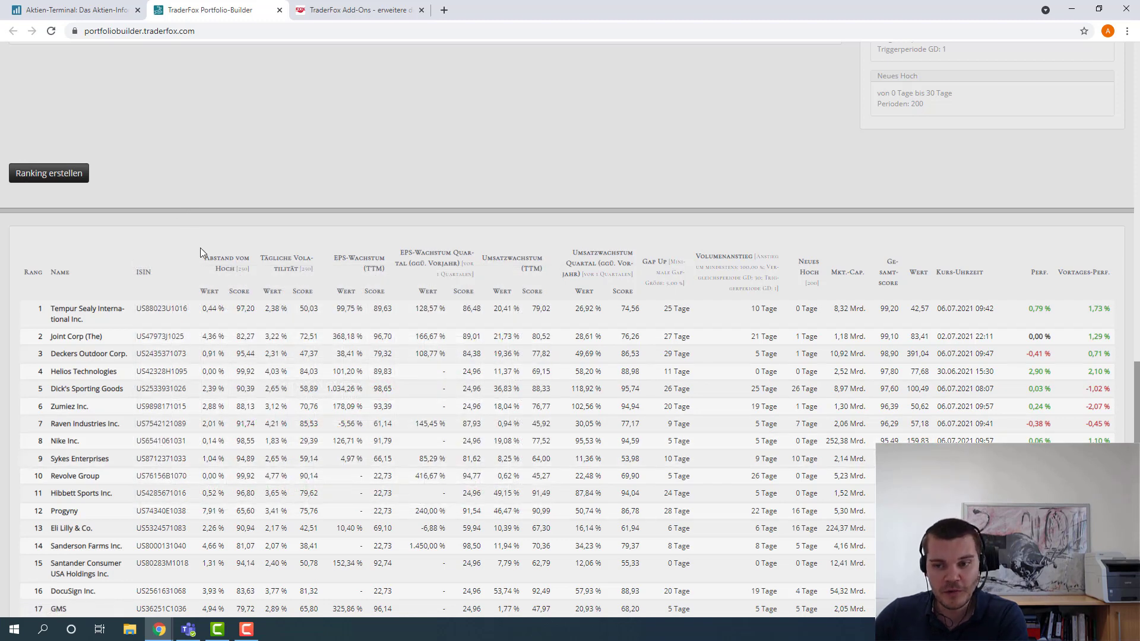
- Open the transaction rules and set the simulation benchmark to Citi - S&P 500
scroll(202, 259, "up", 20)
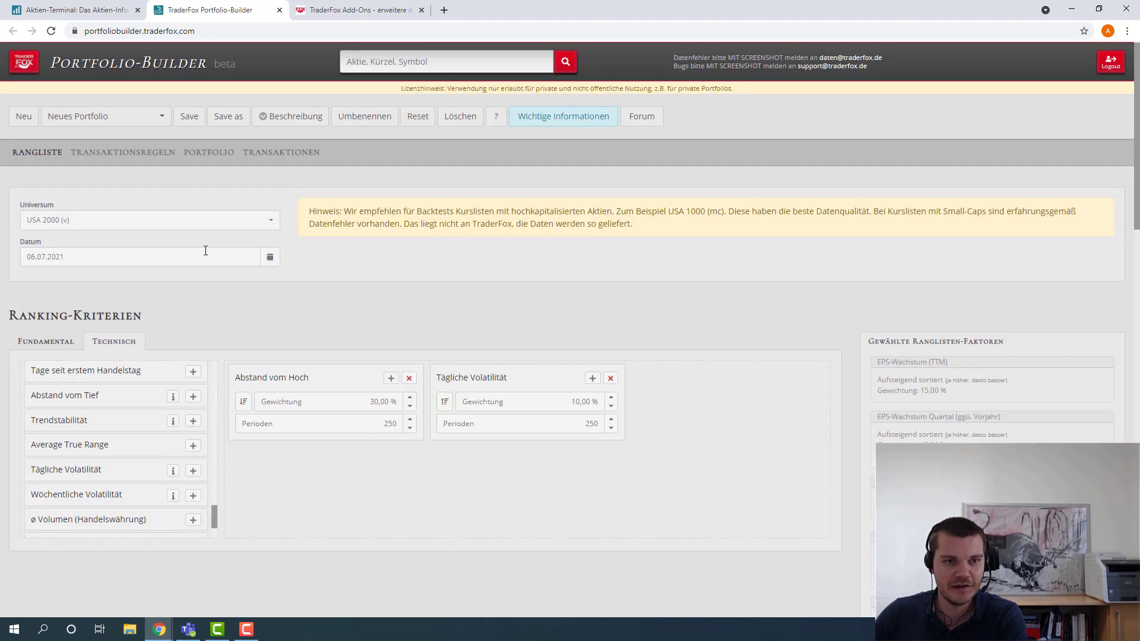
left_click(112, 152)
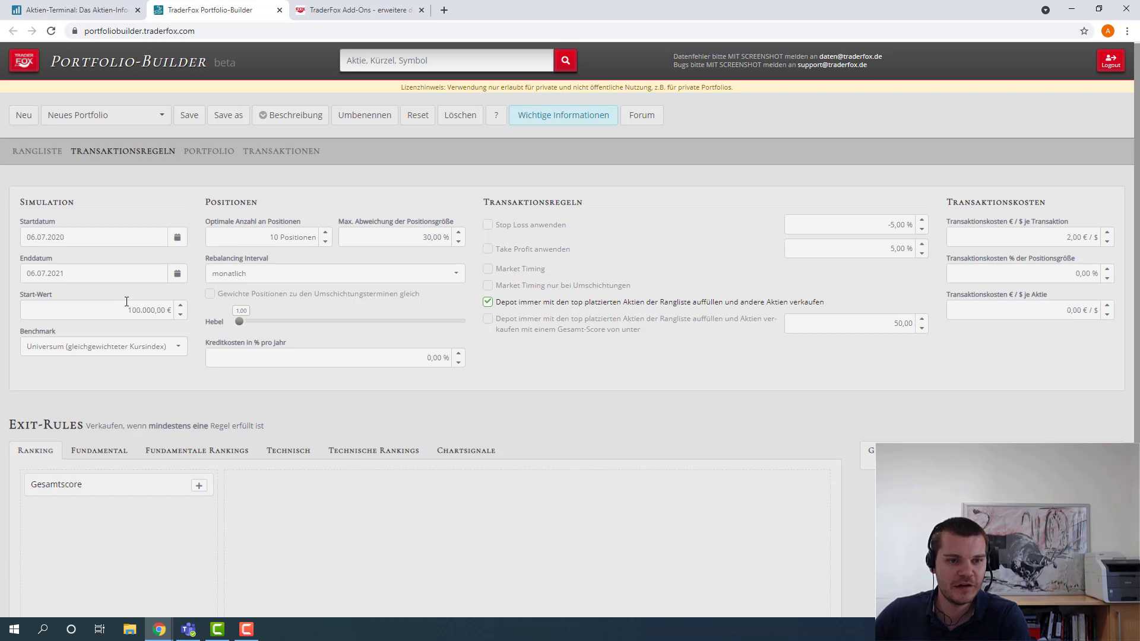
left_click(90, 350)
left_click(55, 383)
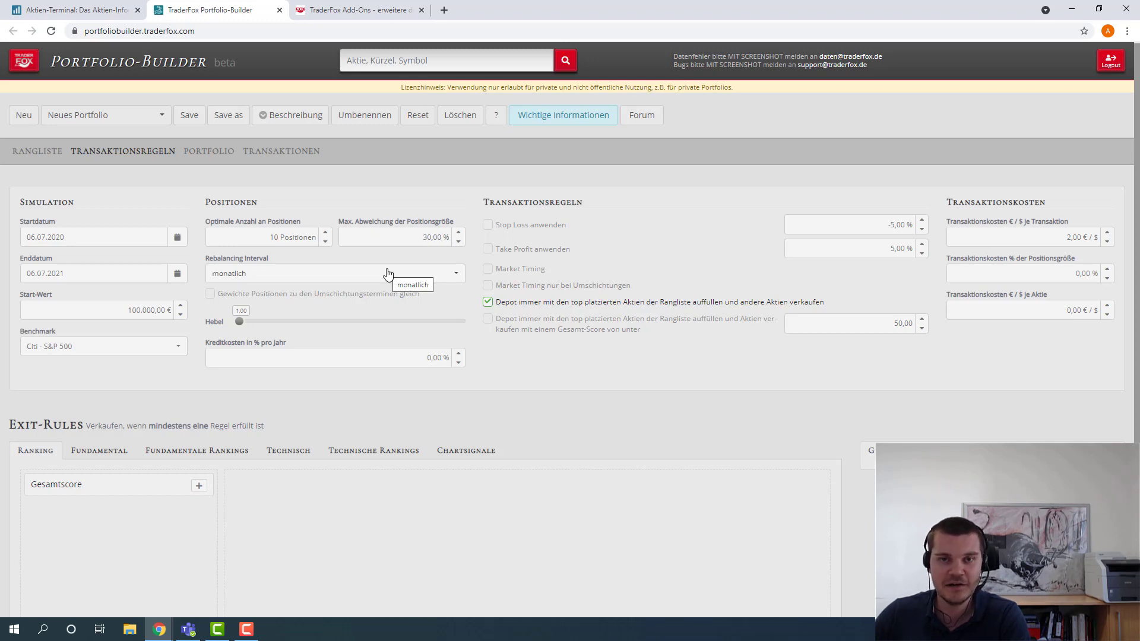
- Keep the rebalancing interval at monatlich and enable refilling with top-ranked stocks while selling those with a Gesamt-Score below 50,00
left_click(232, 276)
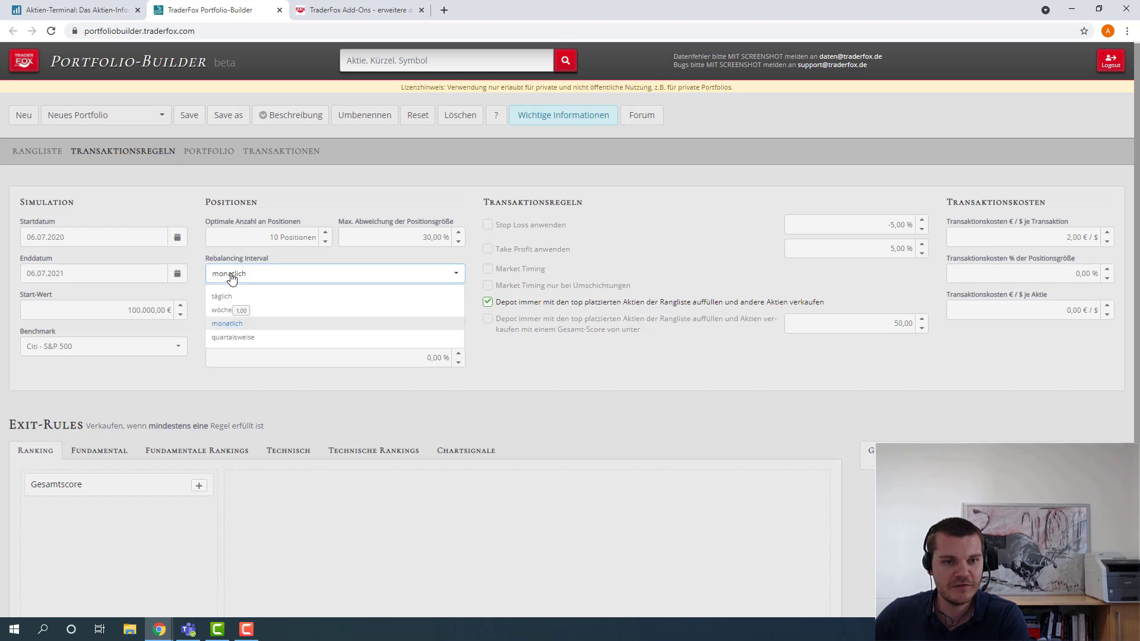
left_click(229, 326)
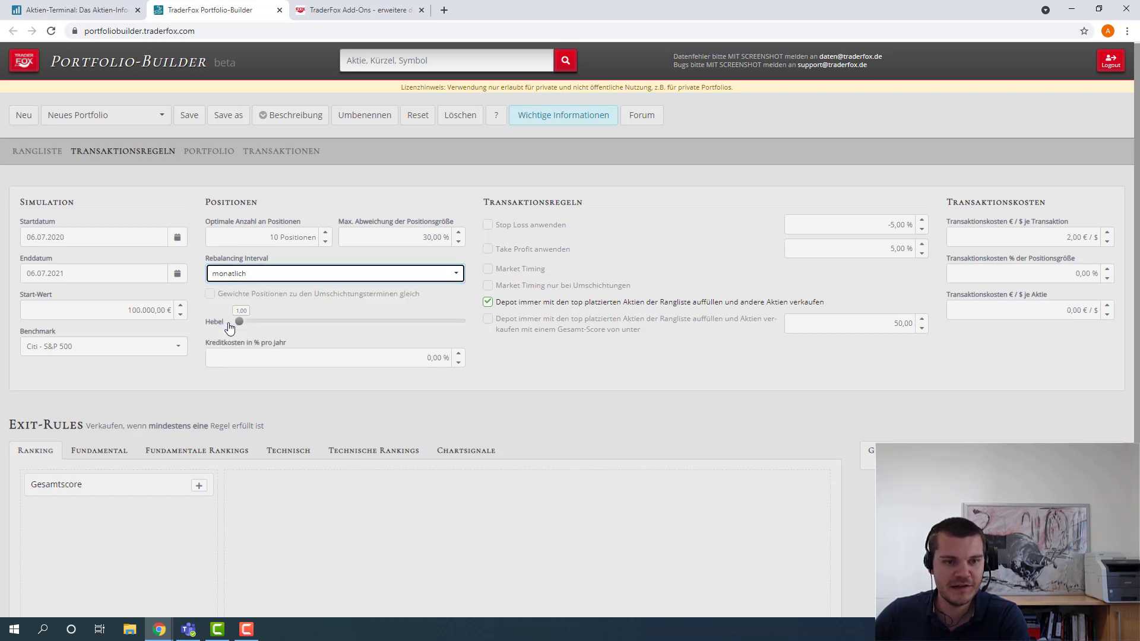
left_click(251, 328)
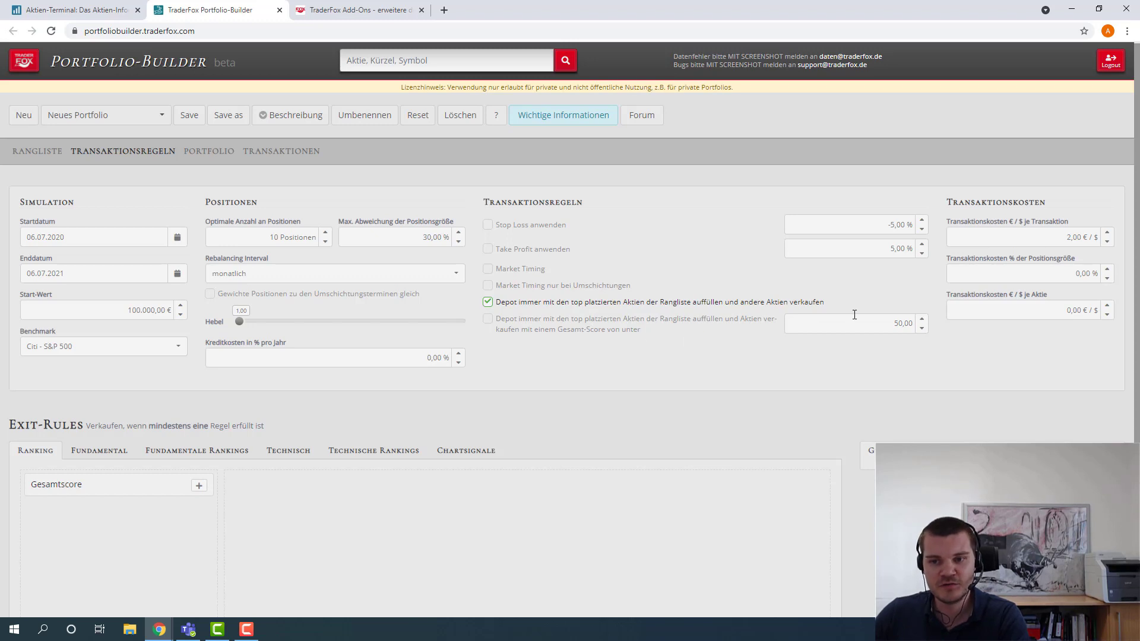
left_click(883, 325)
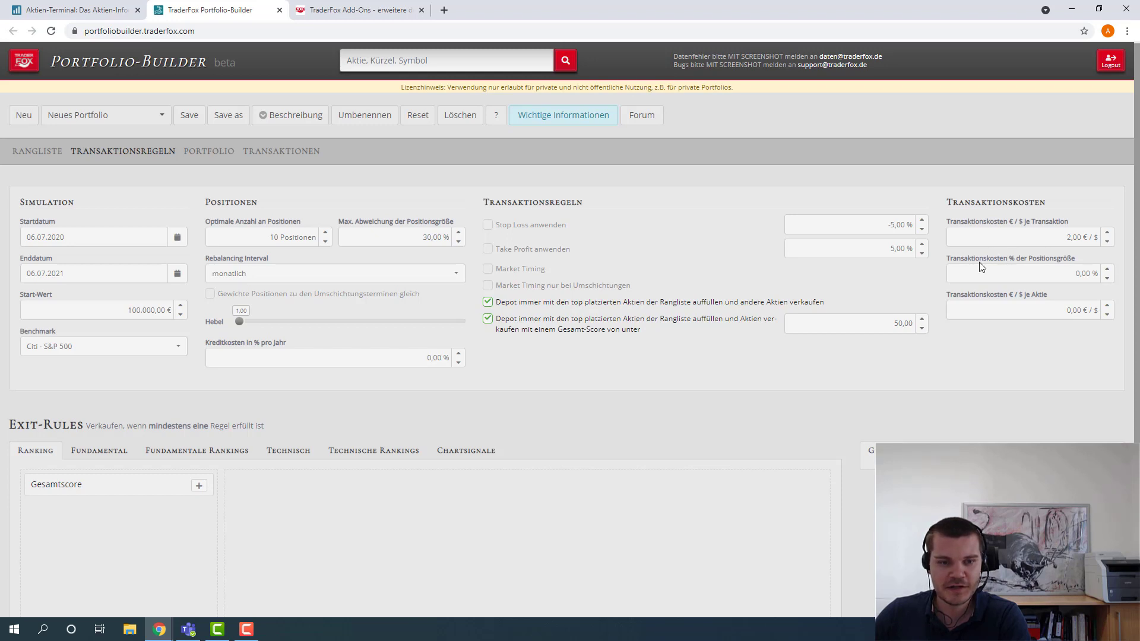
- Add the technical exit rule Abstand vom Hoch and set its lower limit to 15,00 %
scroll(645, 304, "down", 3)
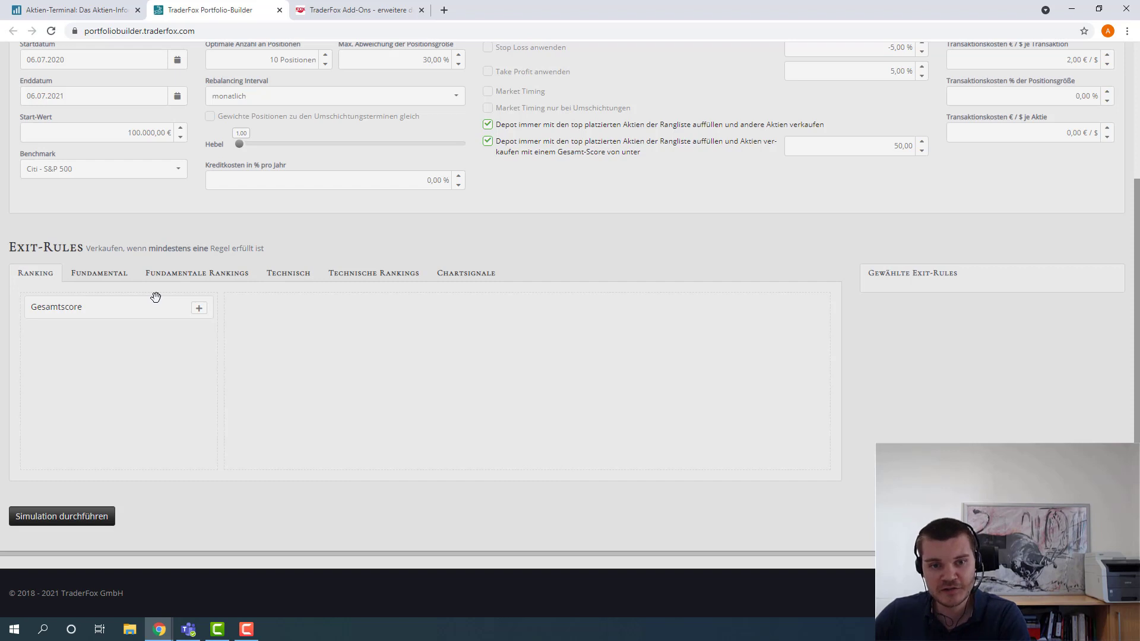
left_click(491, 272)
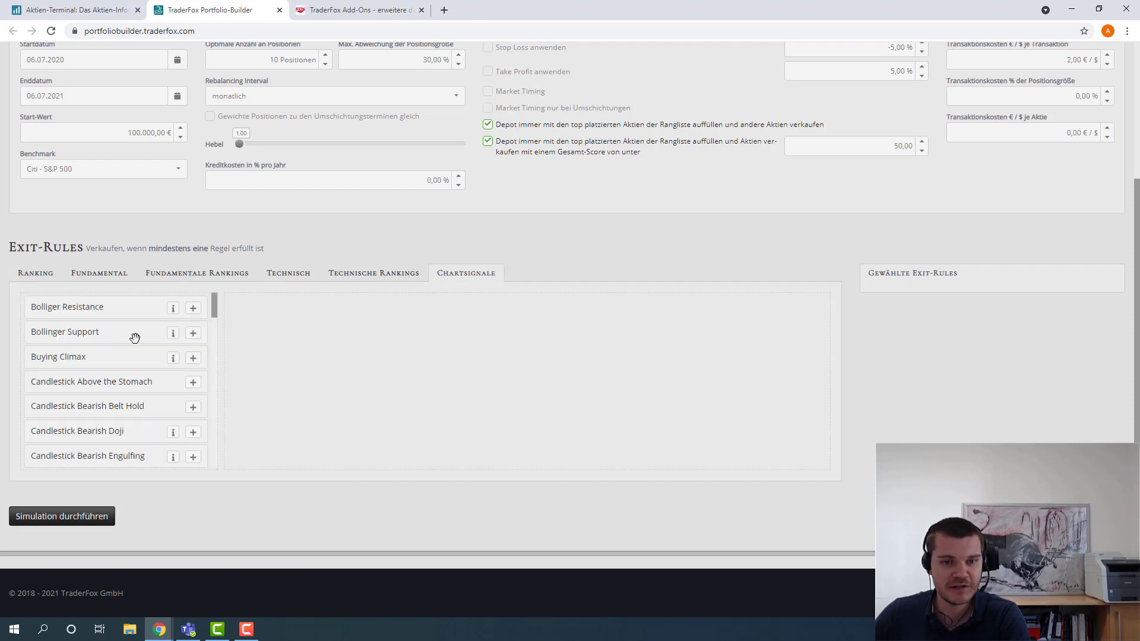
left_click(297, 276)
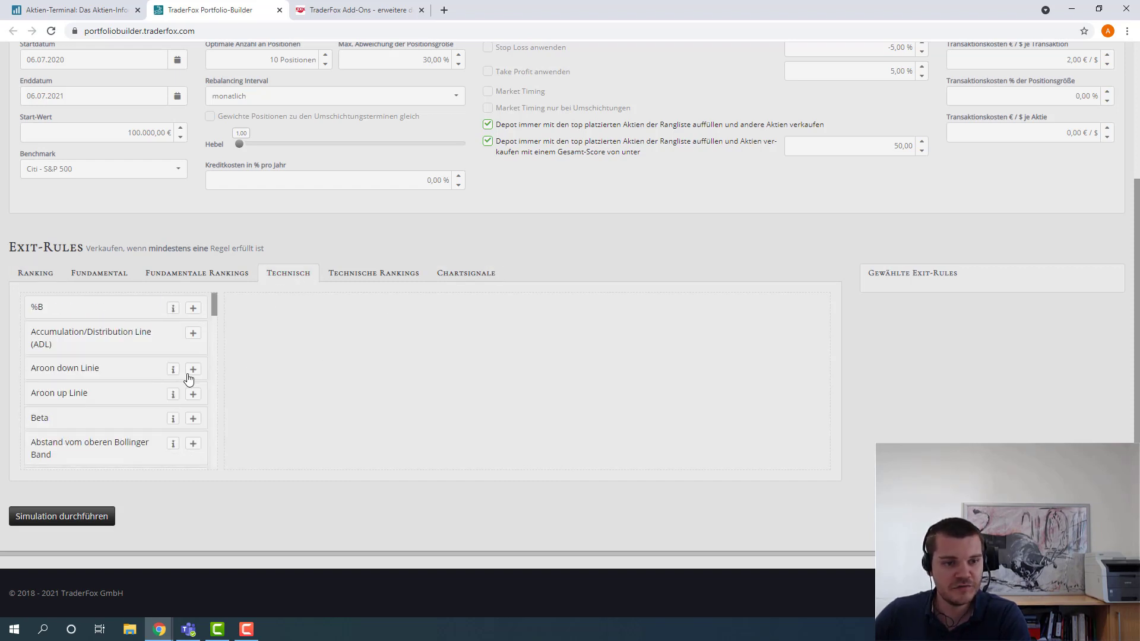
scroll(183, 370, "down", 2)
scroll(183, 370, "down", 3)
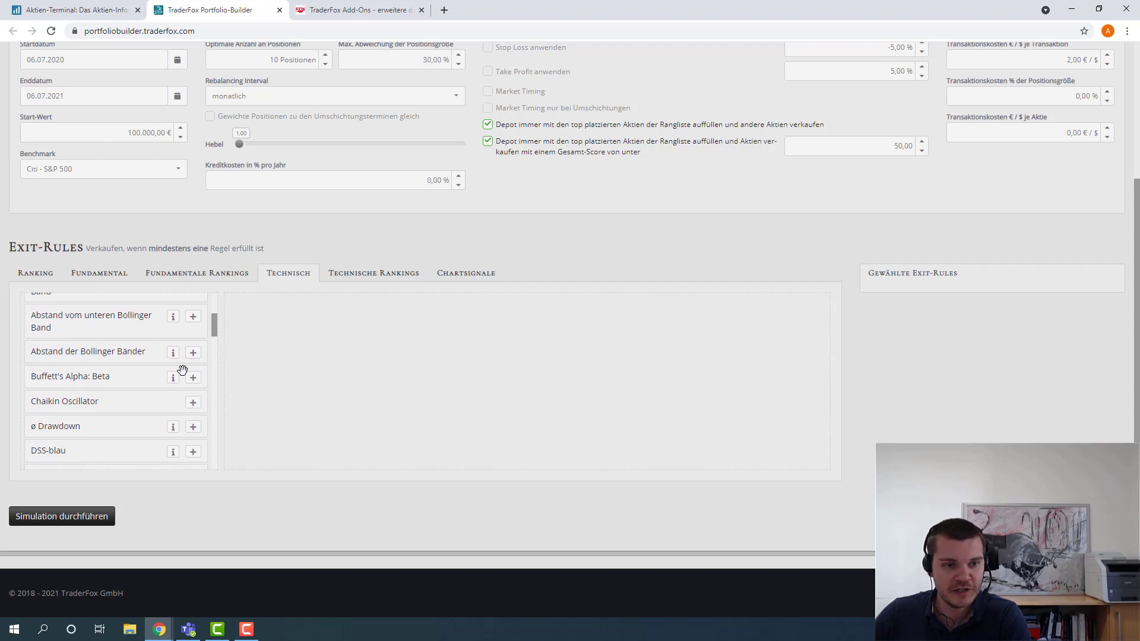
scroll(182, 370, "down", 5)
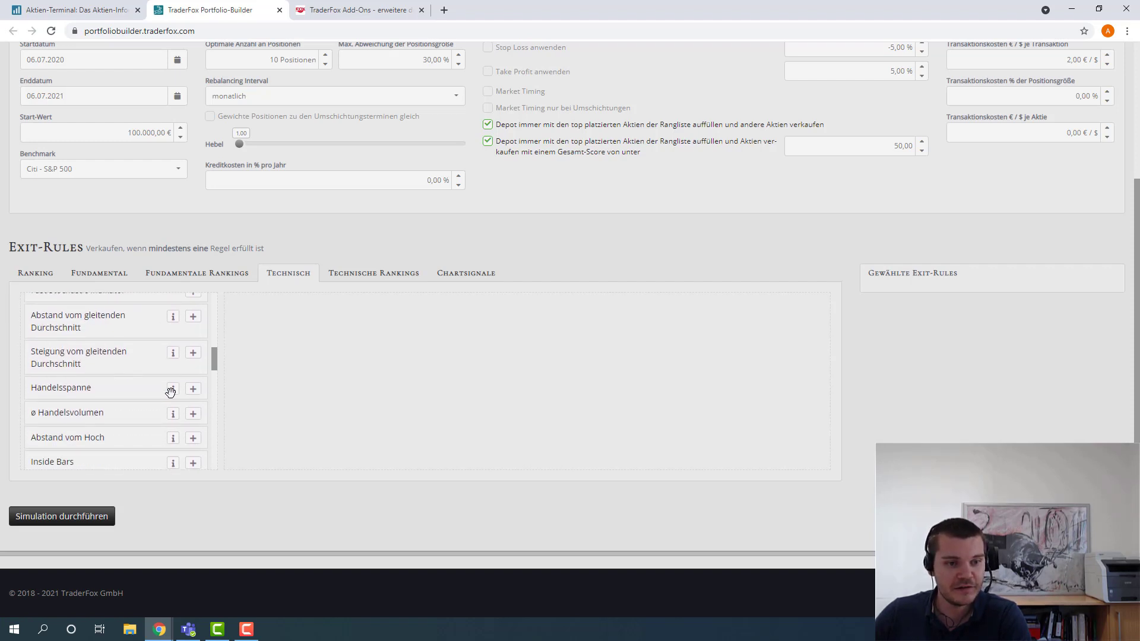
scroll(175, 386, "down", 3)
left_click(193, 364)
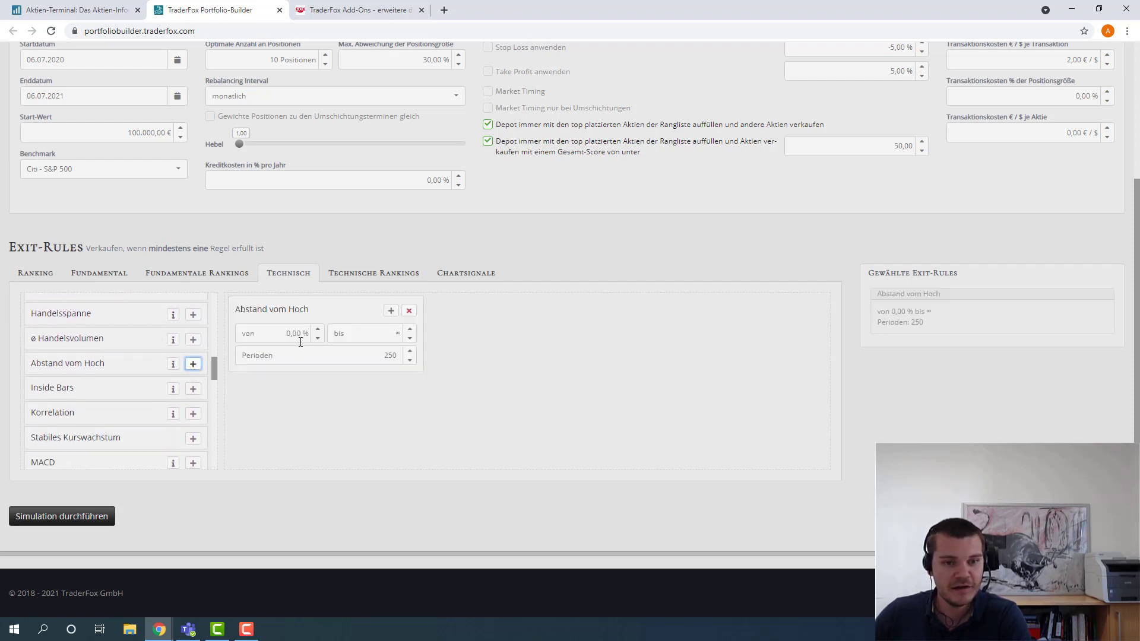
left_click(294, 334)
type("15")
left_click(276, 324)
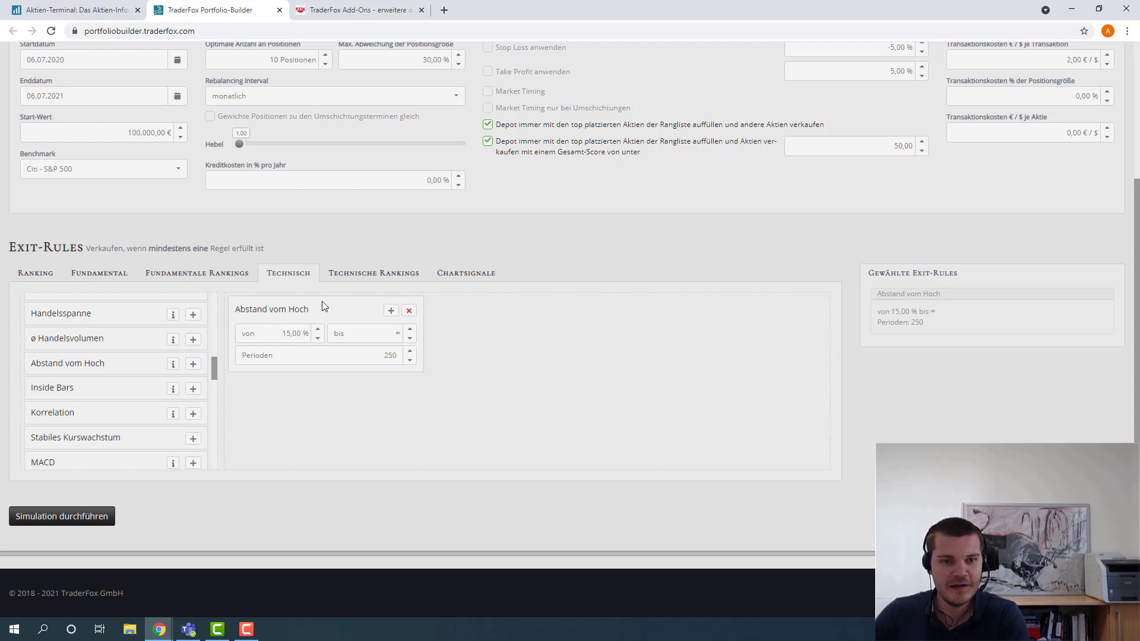
- Run the simulation and compare the portfolio backtest curve with the benchmark curve around mid-March 2021
scroll(349, 275, "up", 3)
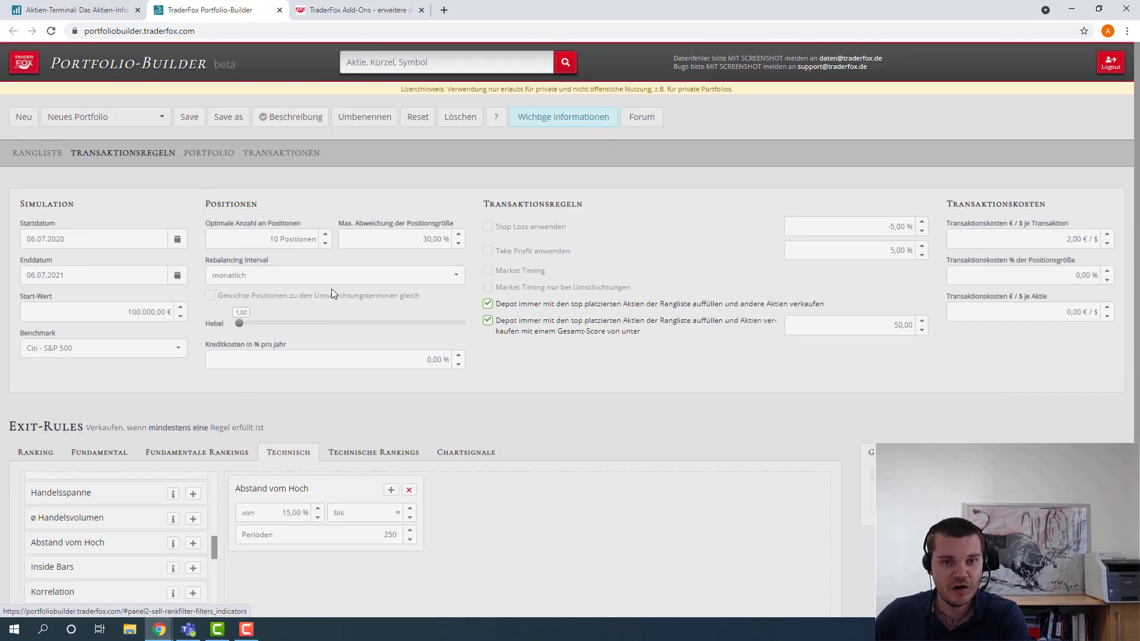
scroll(181, 199, "down", 3)
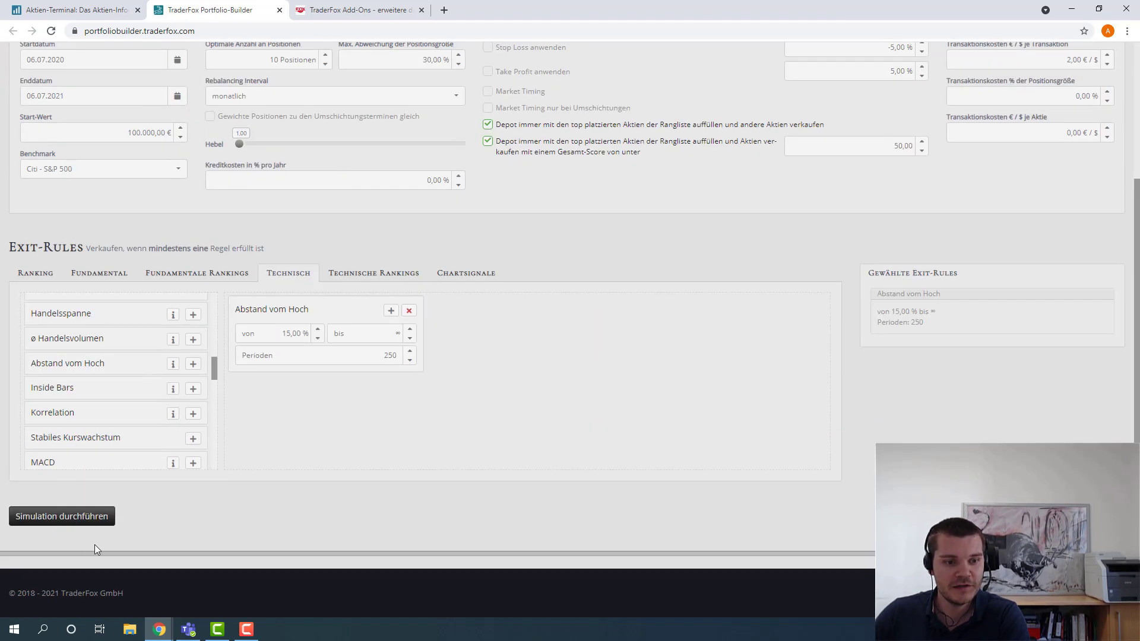
left_click(77, 519)
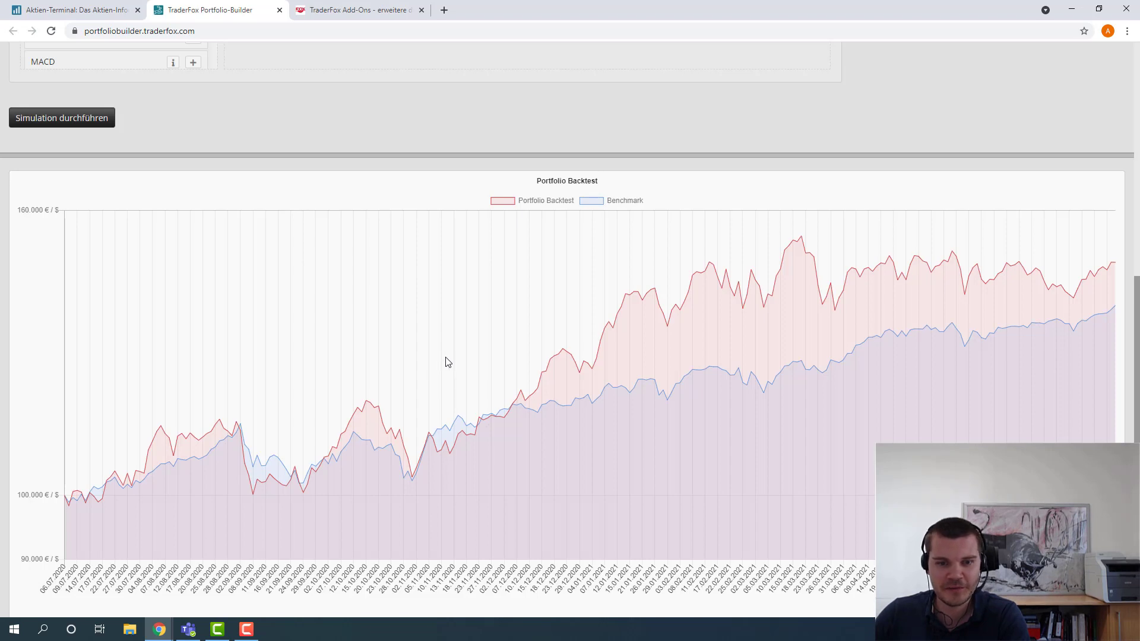
scroll(449, 361, "down", 1)
scroll(447, 359, "down", 1)
scroll(446, 359, "up", 1)
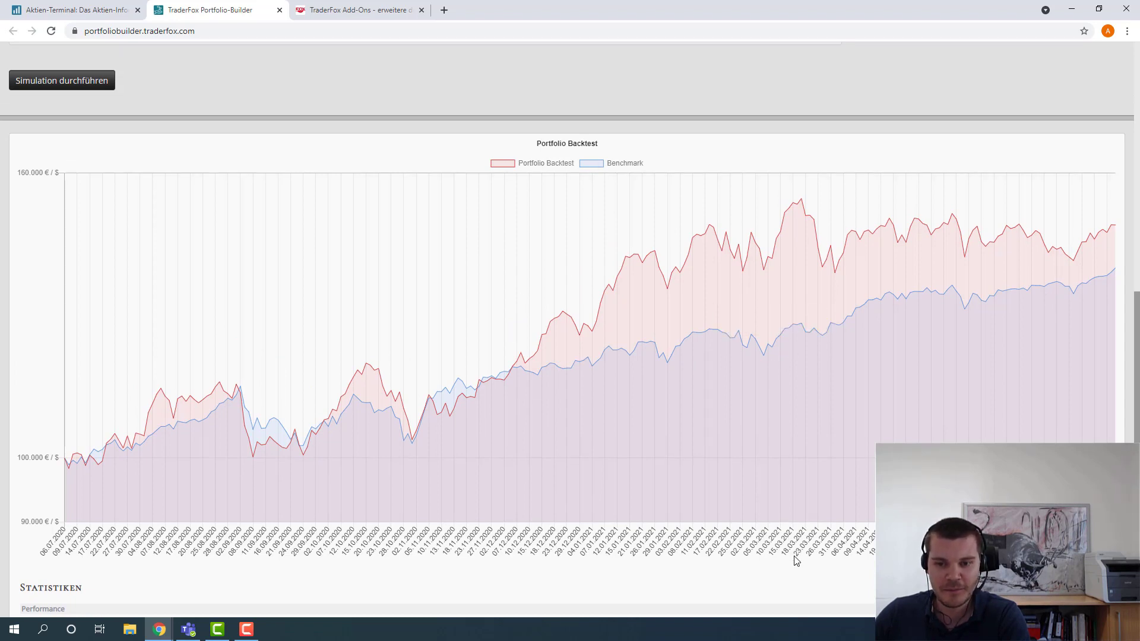
mouse_move(799, 204)
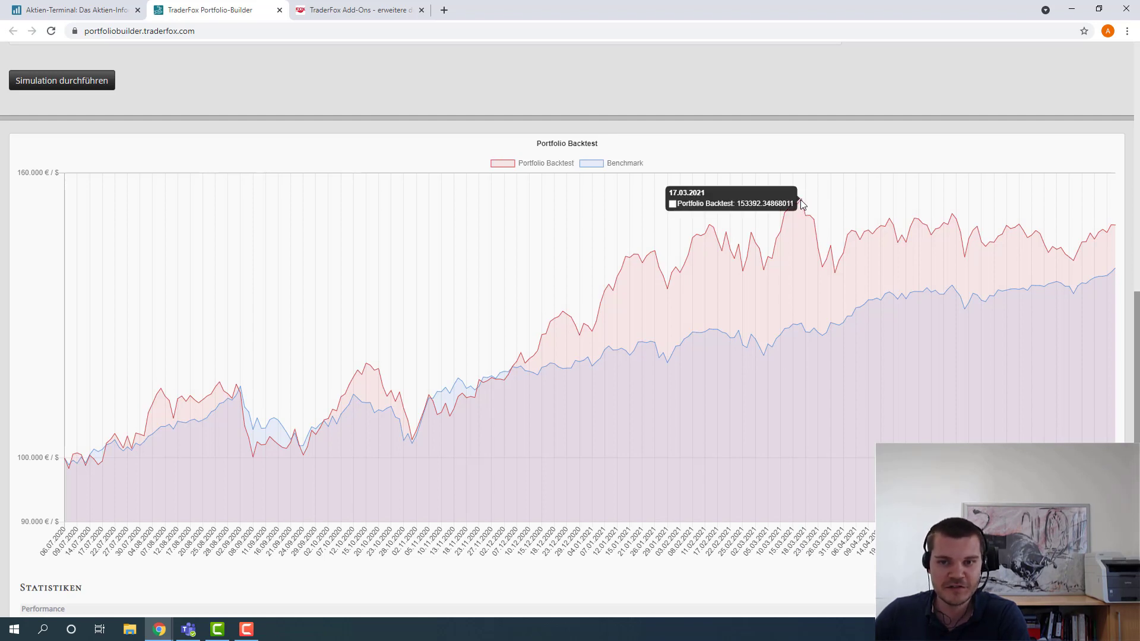
mouse_move(797, 326)
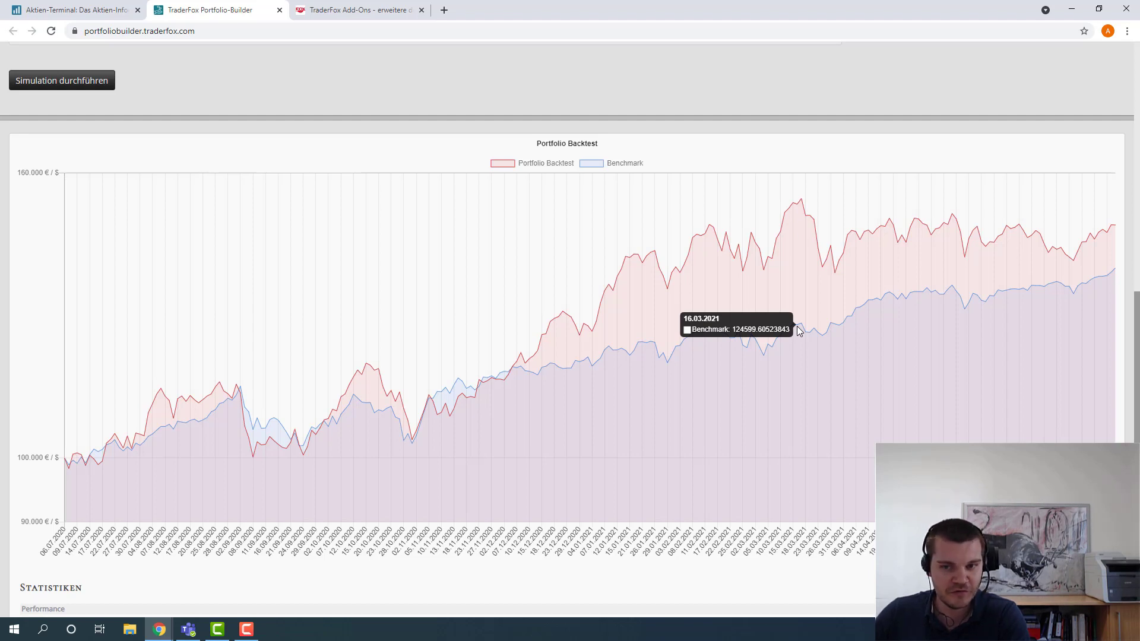
- Determine the simulated portfolio's holdings for the date 06.07.2021
scroll(617, 240, "up", 15)
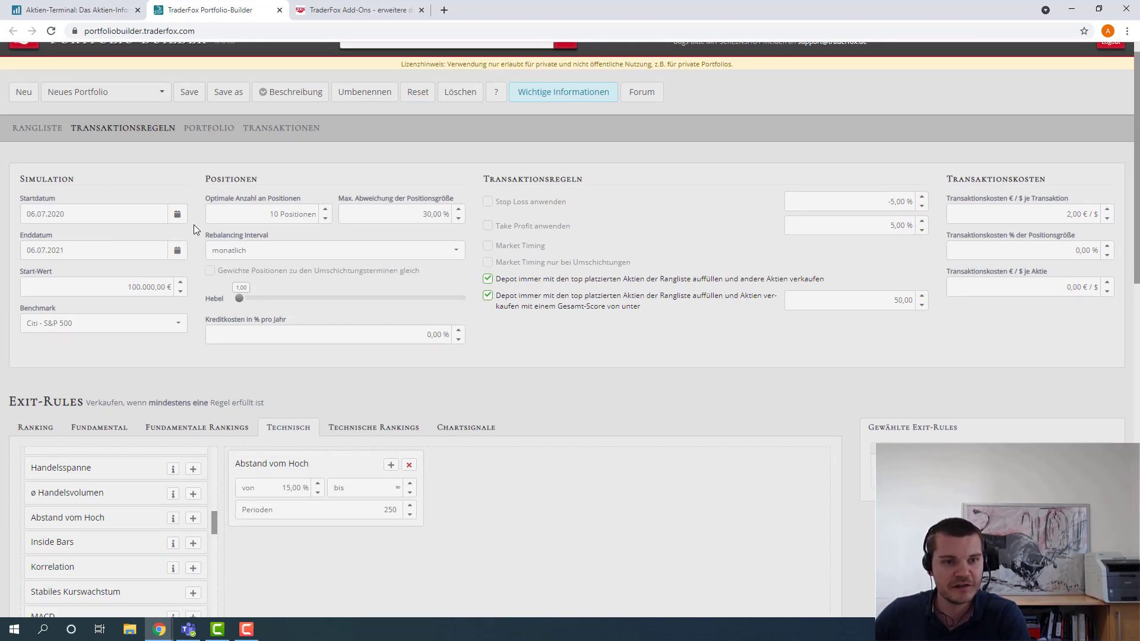
scroll(193, 224, "down", 6)
scroll(297, 252, "up", 7)
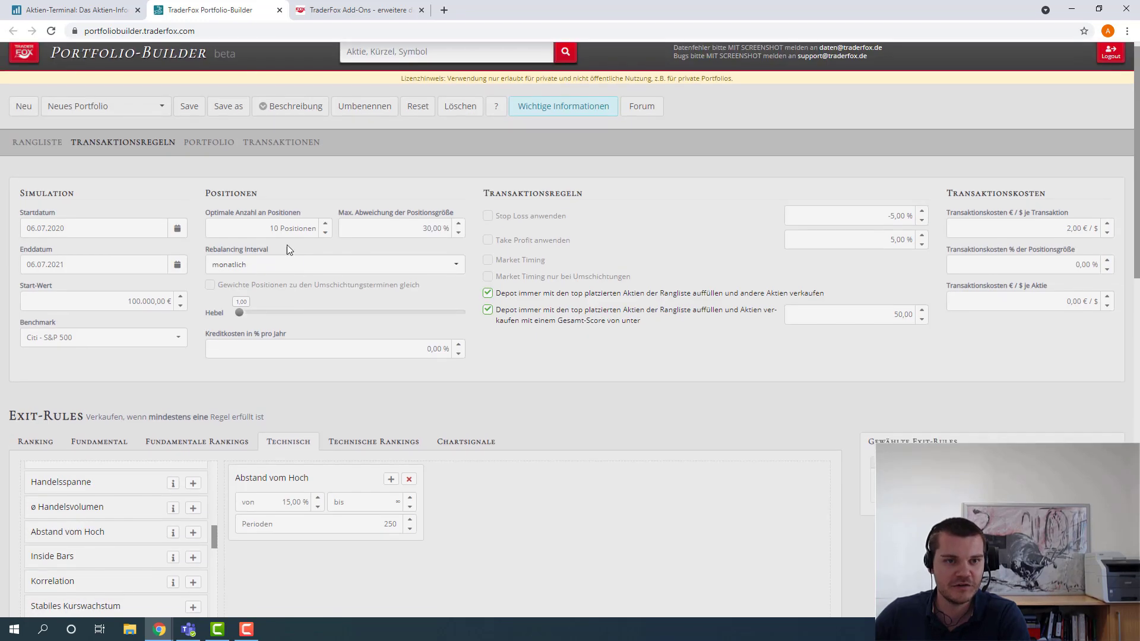
left_click(211, 145)
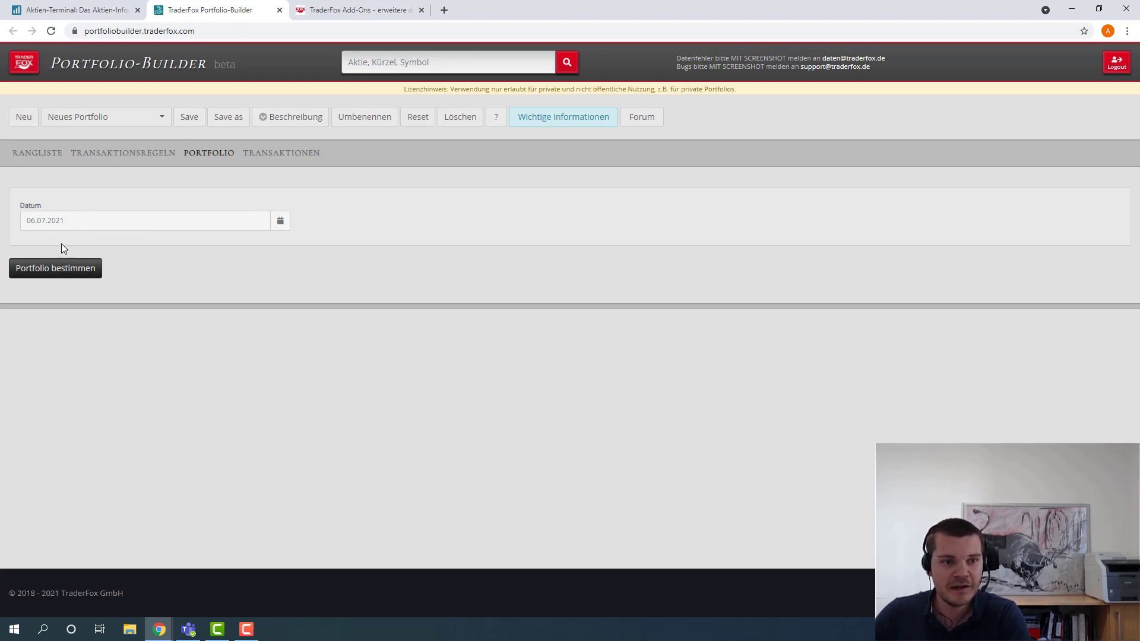
left_click(54, 268)
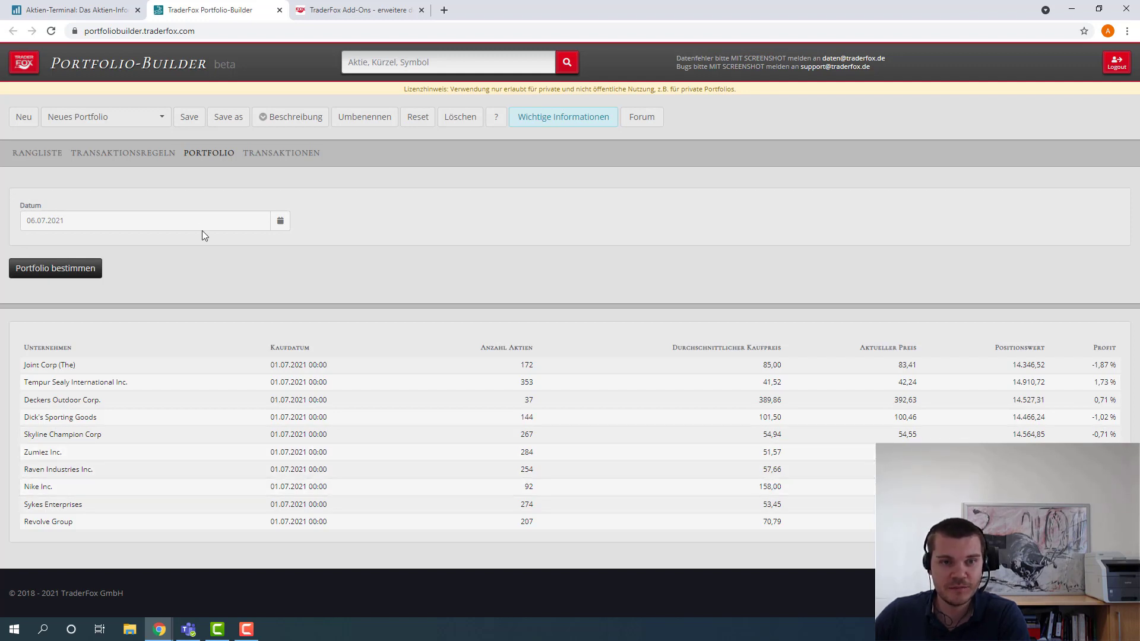
- Display the transaction history of the simulated portfolio
left_click(266, 152)
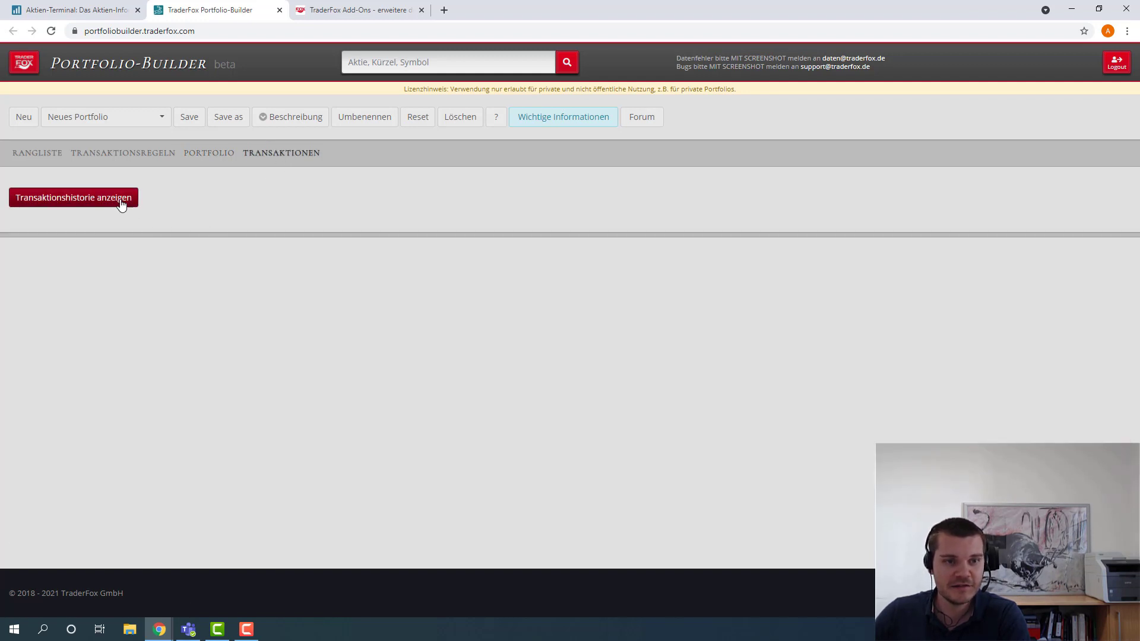
left_click(79, 206)
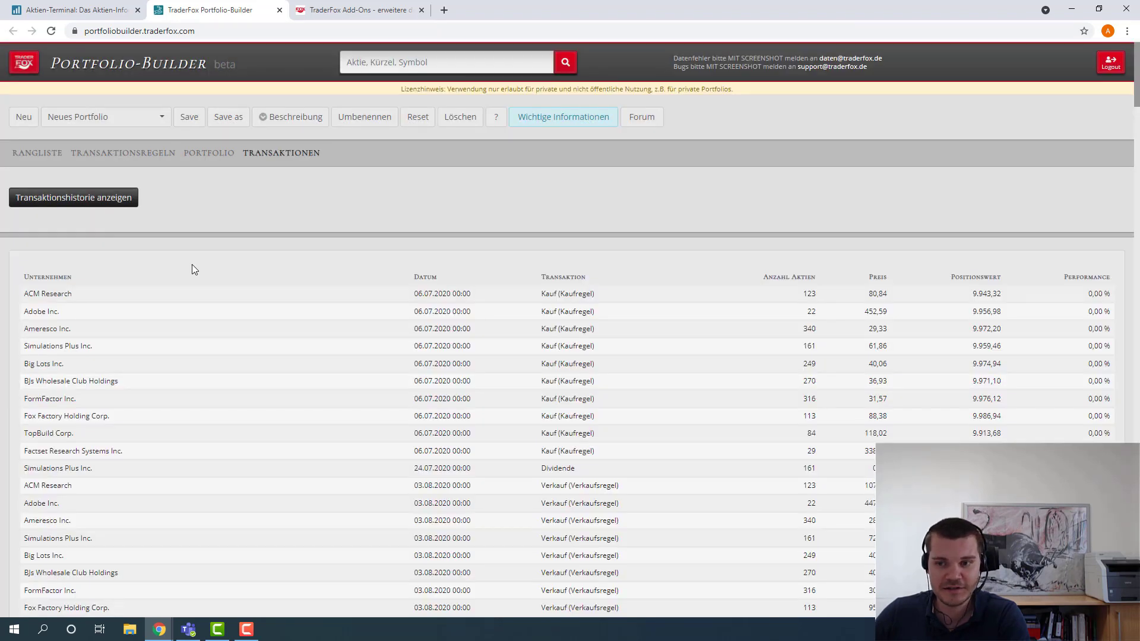